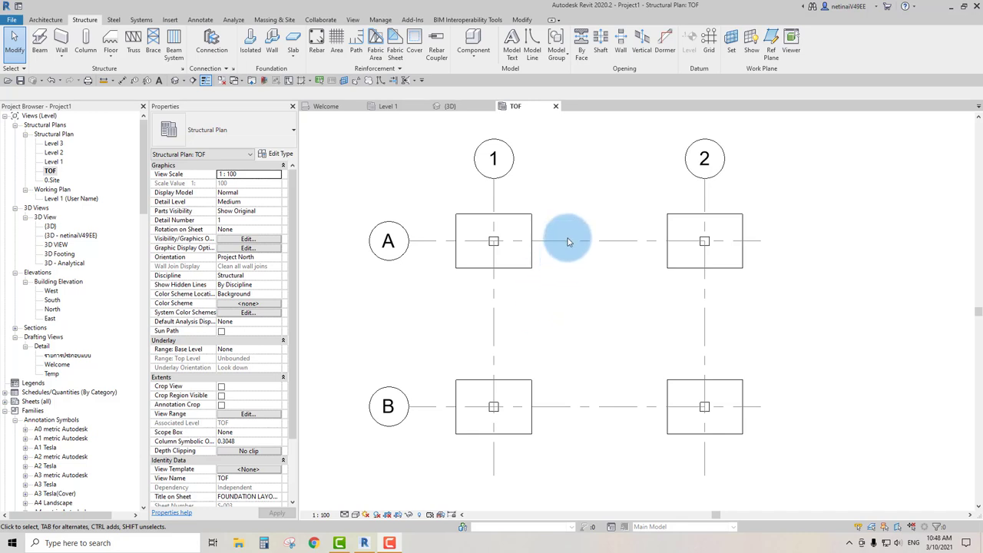
- Cut a section through the A-1 footing and open the new Section 1 view
click(195, 81)
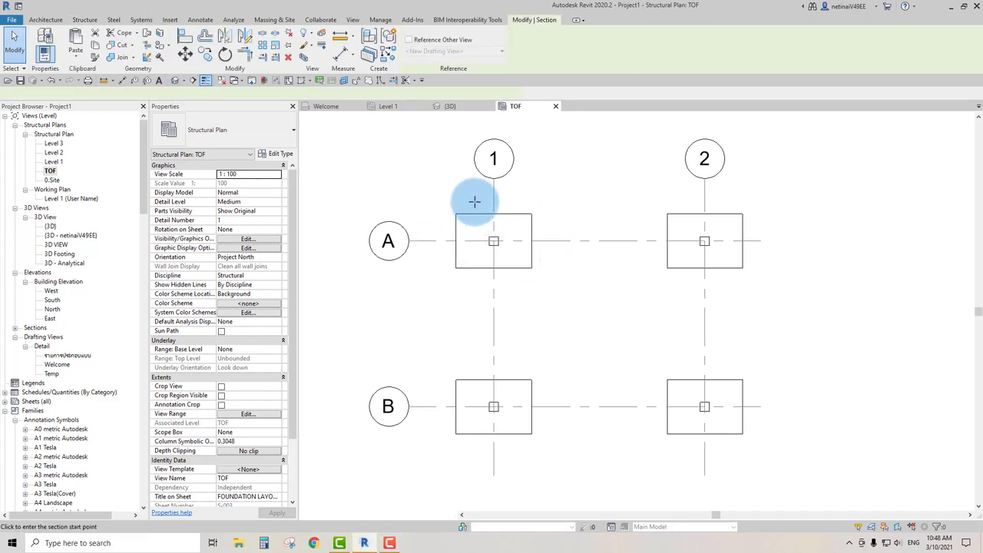
click(476, 200)
click(475, 283)
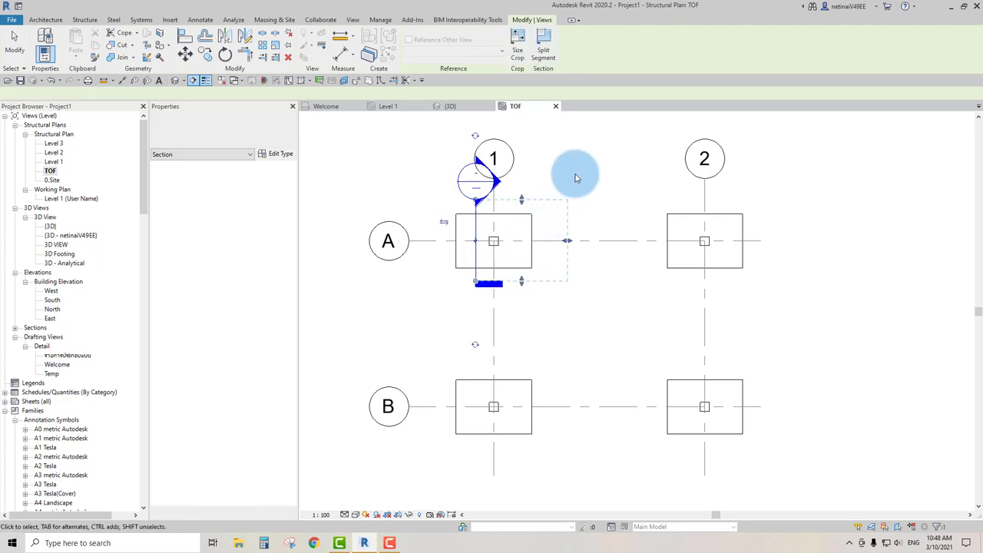
key(Escape)
key(Escape)
double_click(500, 186)
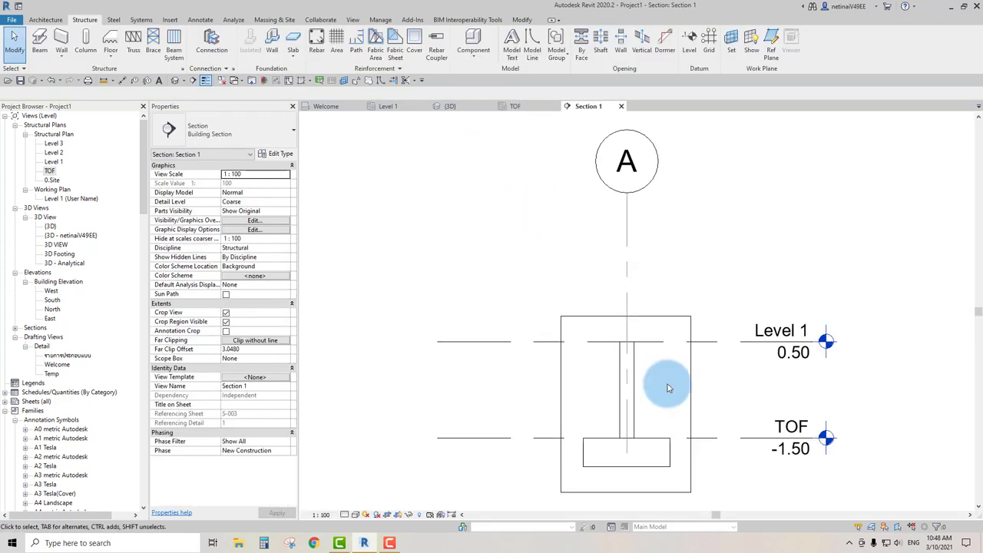
- Set the Section 1 view scale to 1:25
scroll(658, 384, up, 2)
scroll(629, 375, up, 2)
middle_drag(629, 376, 616, 366)
click(322, 514)
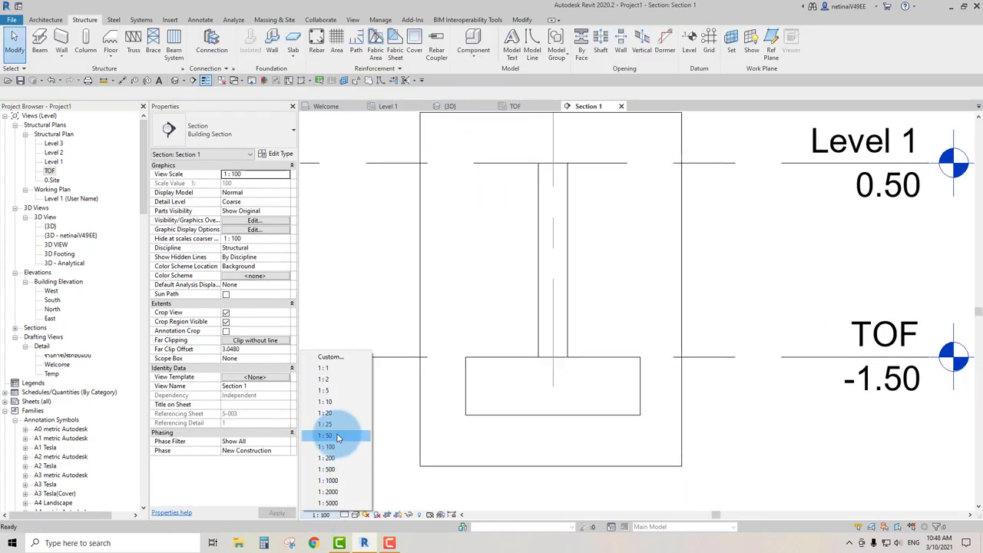
click(327, 424)
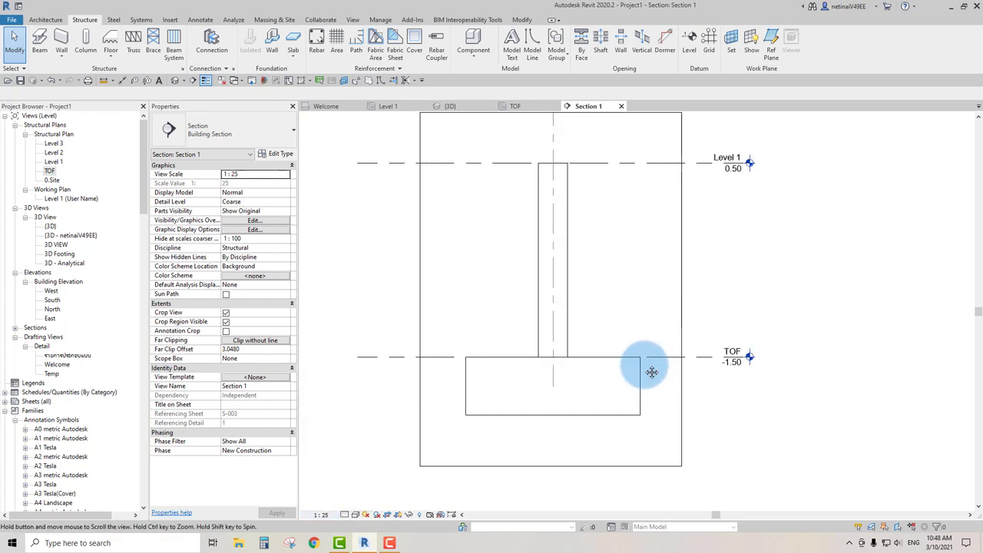
- Place a fixed-number set of 8 DB25 bars, Rebar Shape 03, along the footing bottom
click(317, 52)
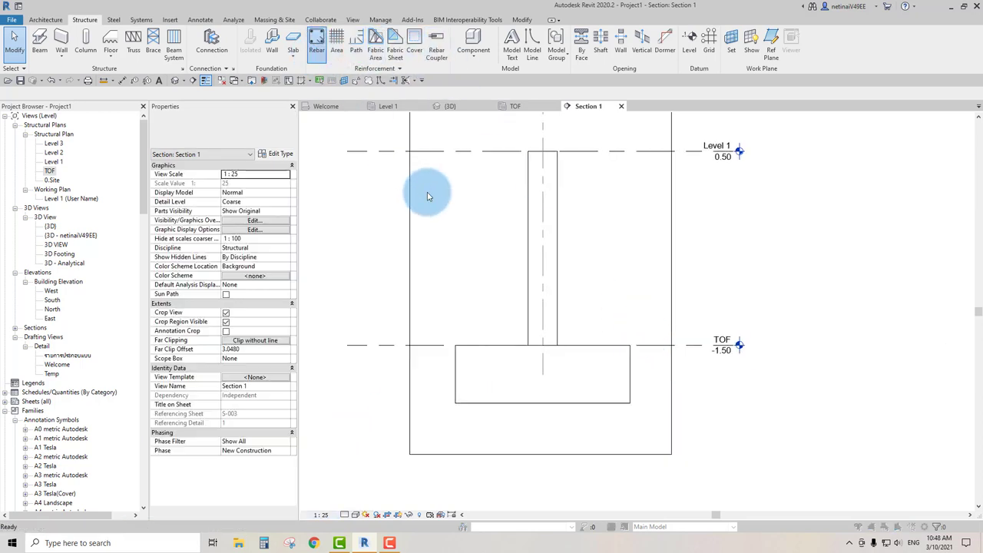
click(509, 292)
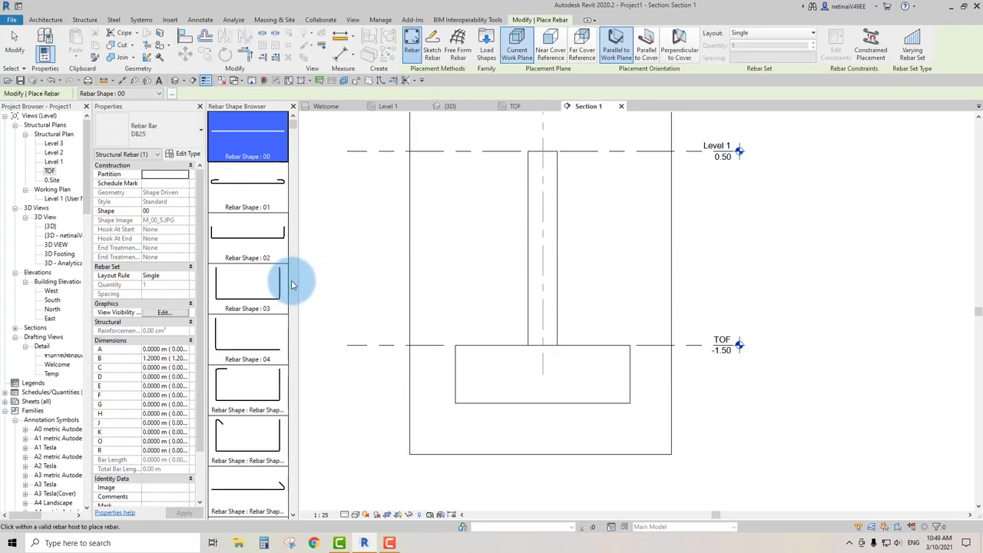
scroll(265, 303, down, 1)
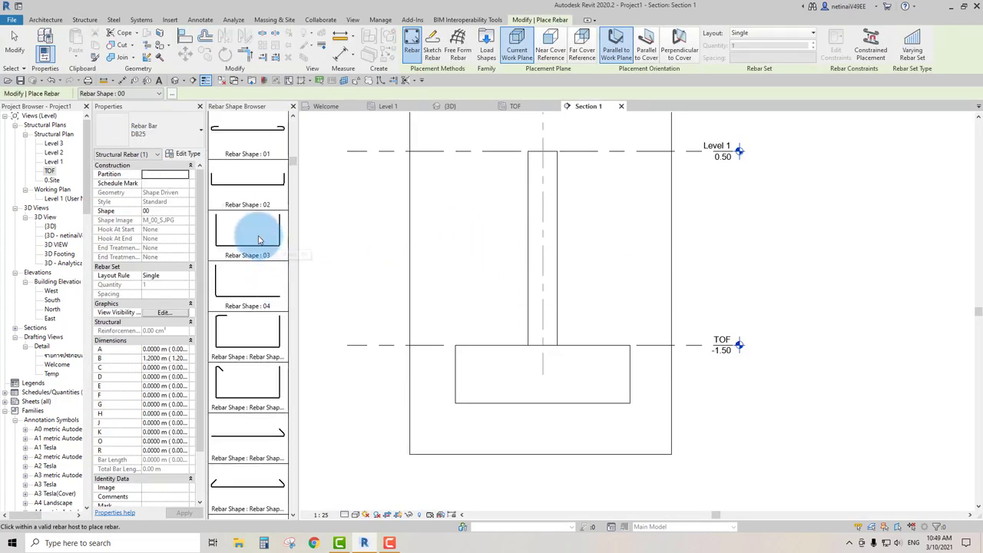
click(258, 240)
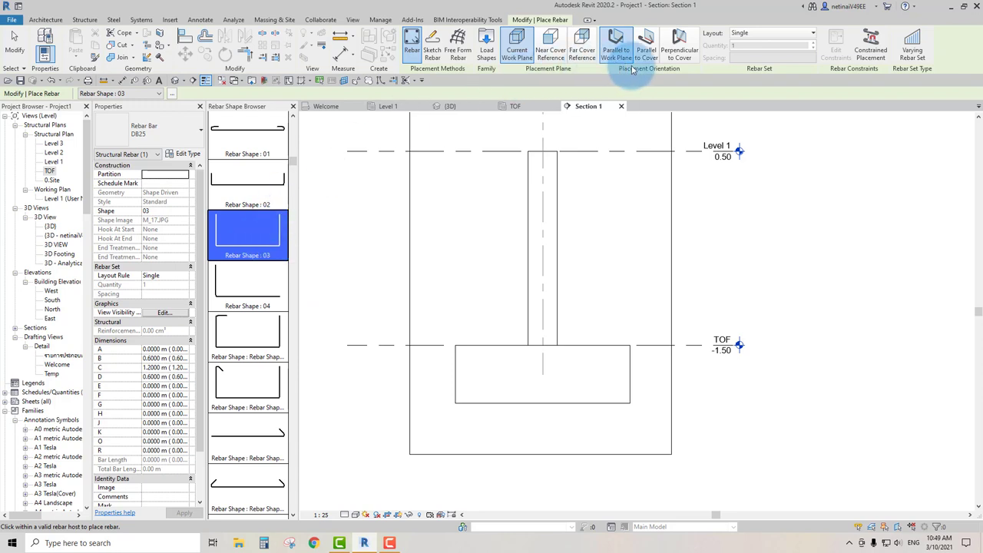
click(772, 33)
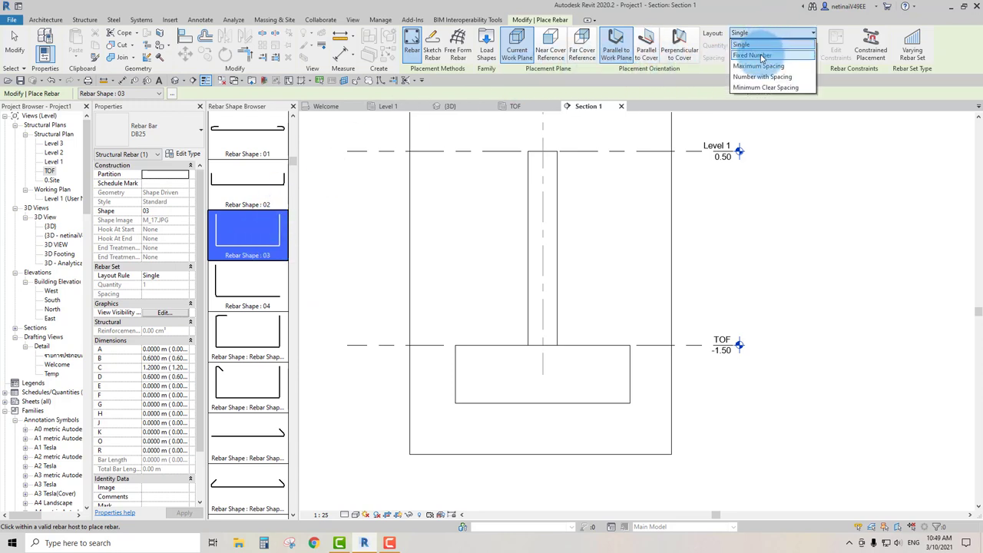
click(760, 56)
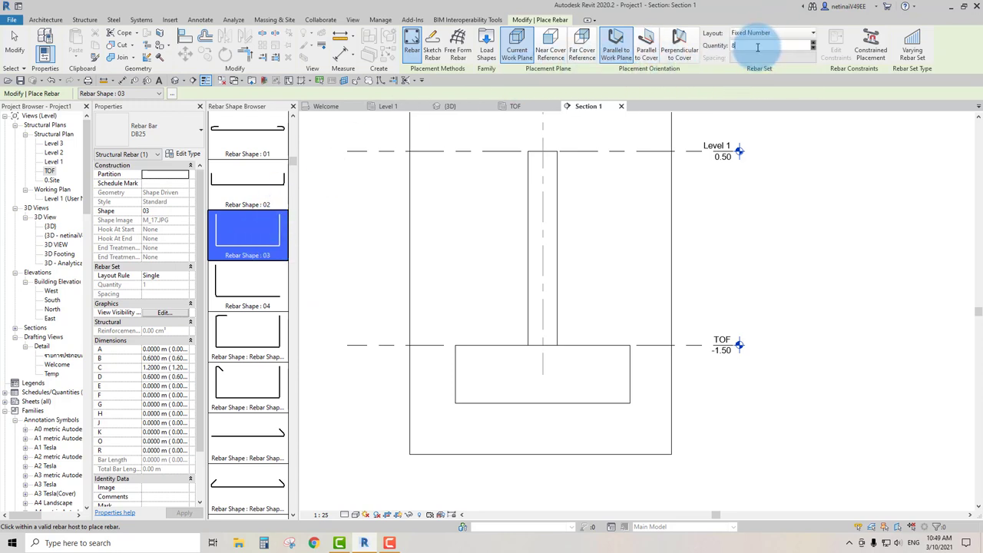
click(145, 131)
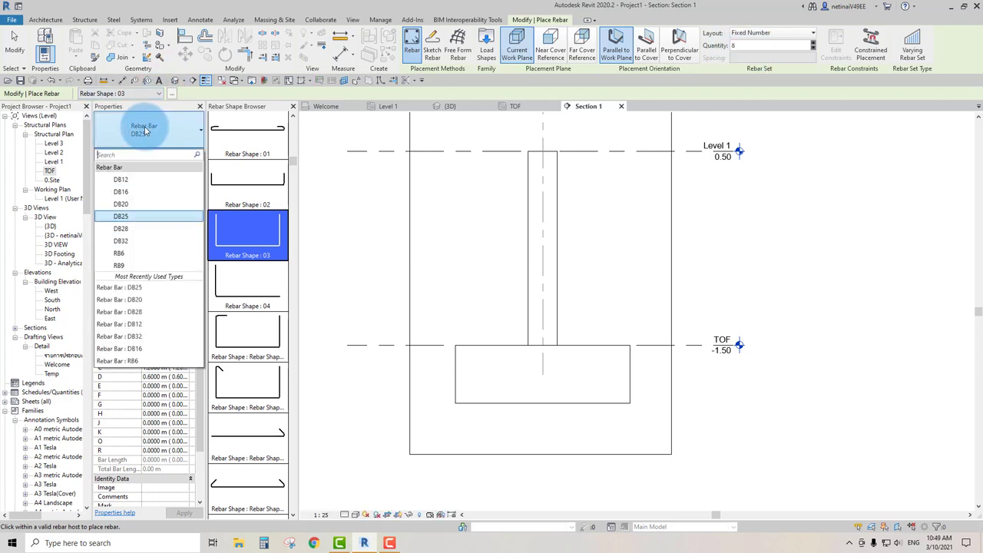
click(126, 216)
scroll(543, 390, up, 3)
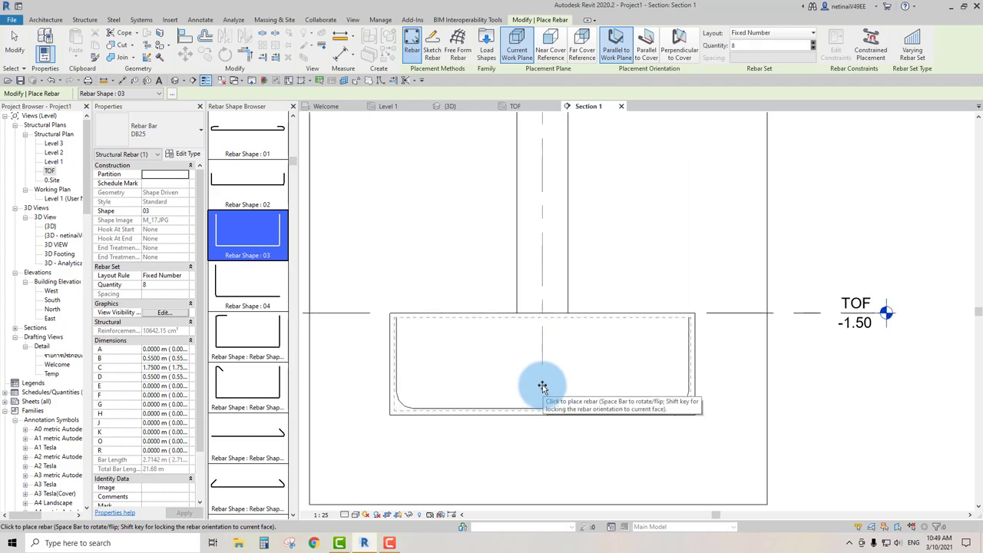
scroll(494, 384, up, 2)
key(Escape)
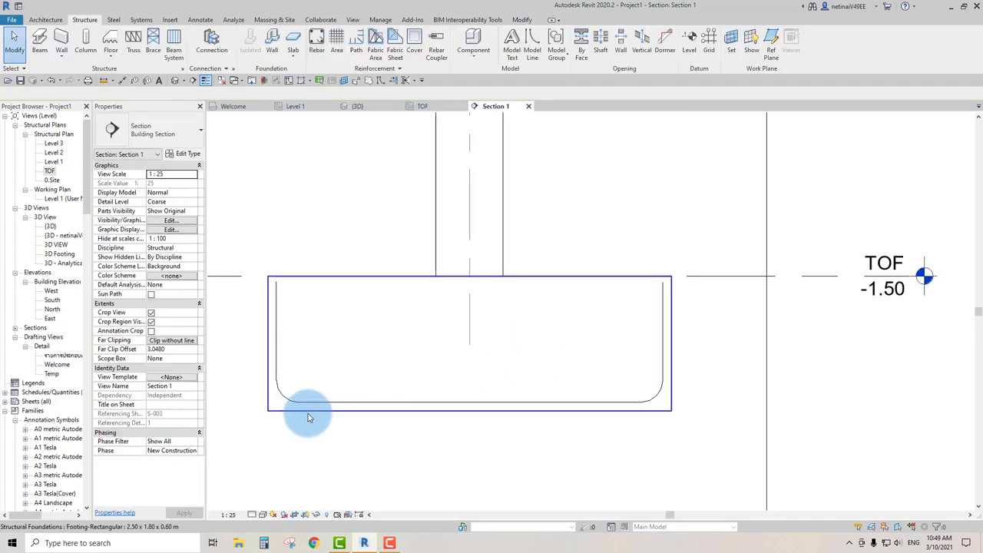
- Give the footing 75 mm top, bottom and other rebar cover, and switch the section to Medium detail
click(309, 418)
click(194, 248)
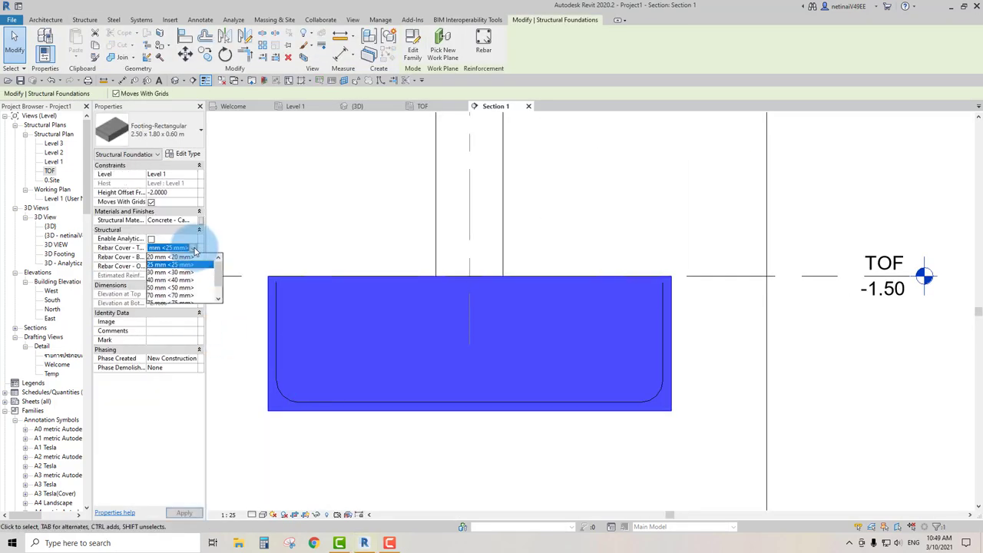
click(176, 290)
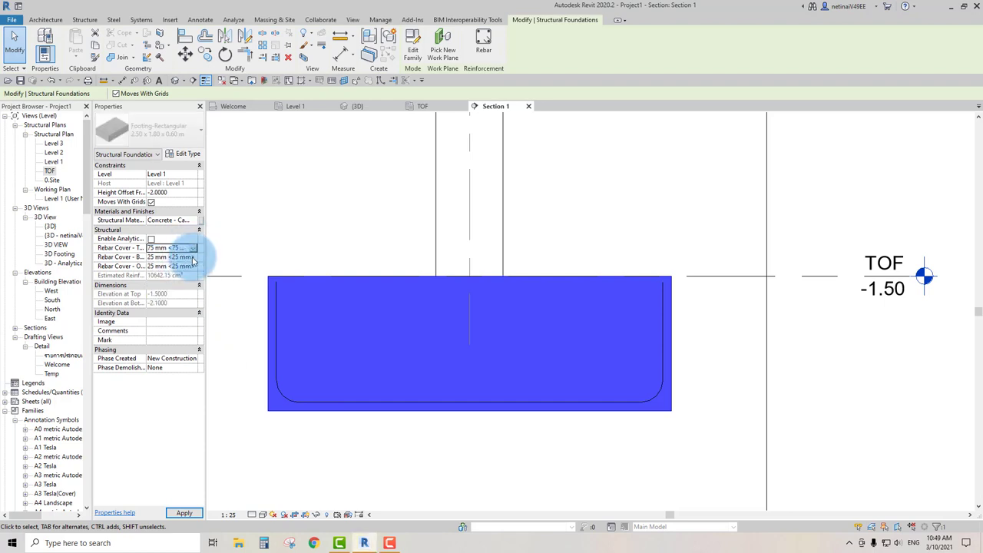
click(192, 257)
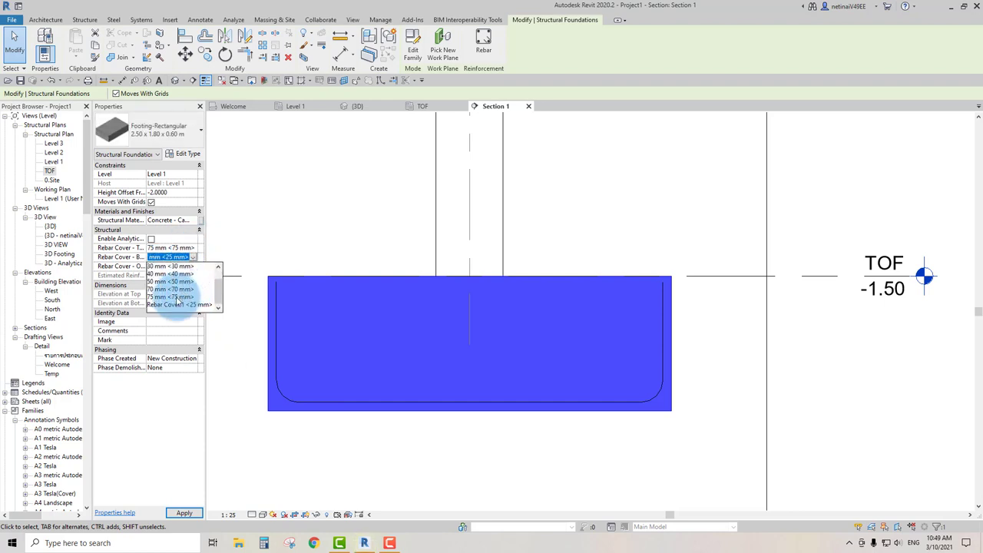
click(176, 298)
click(193, 267)
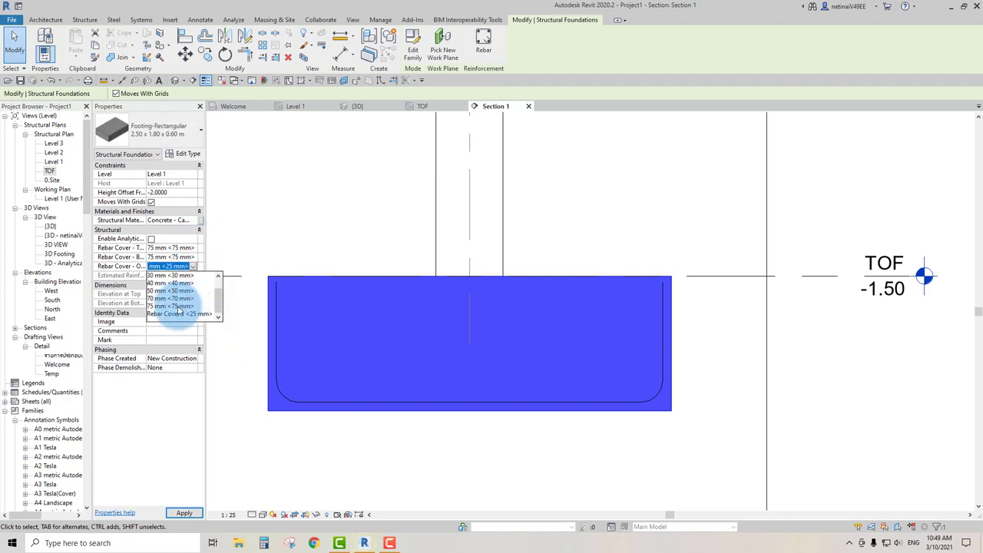
click(178, 306)
click(345, 230)
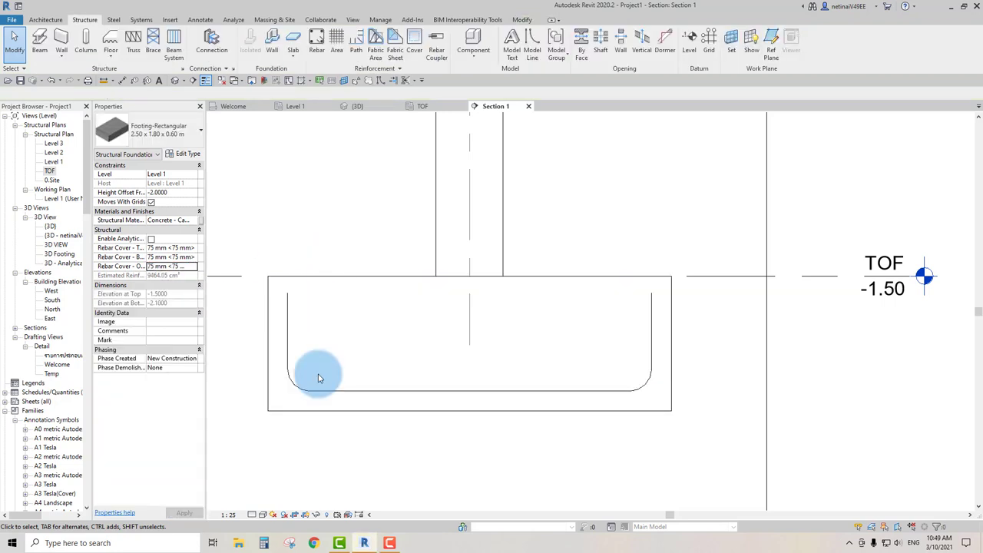
click(261, 498)
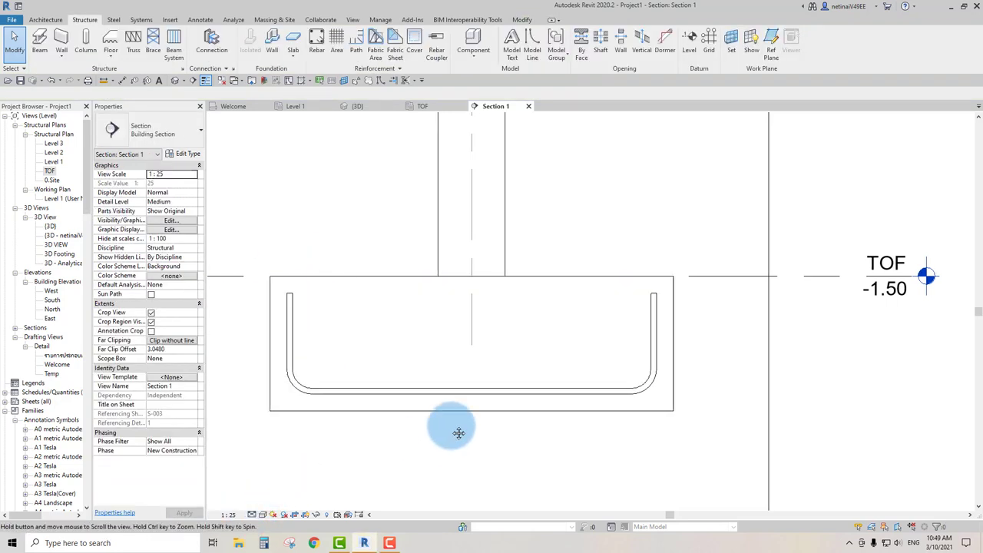
- Set Hook At Start and Hook At End of the DB25 bar set to Standard - 90 deg
click(439, 365)
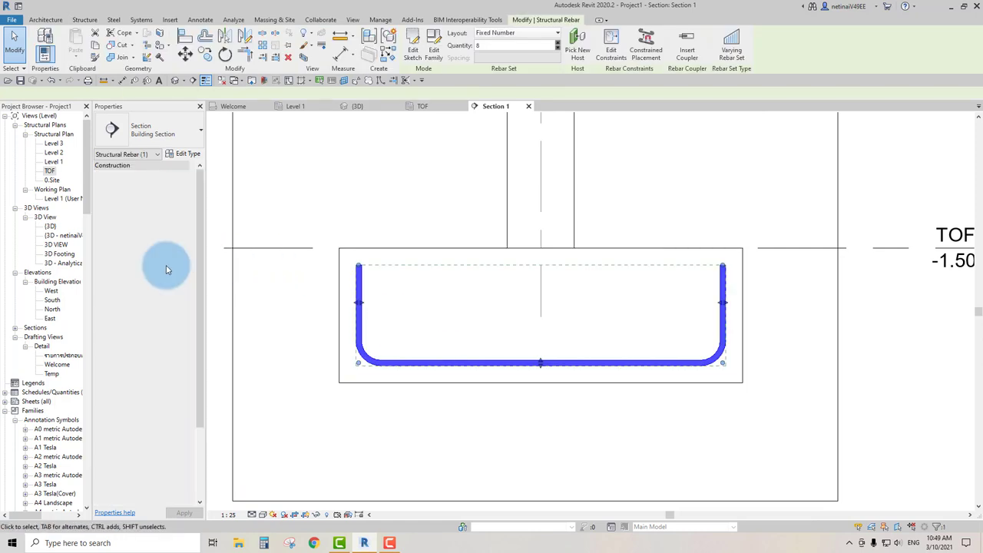
click(183, 241)
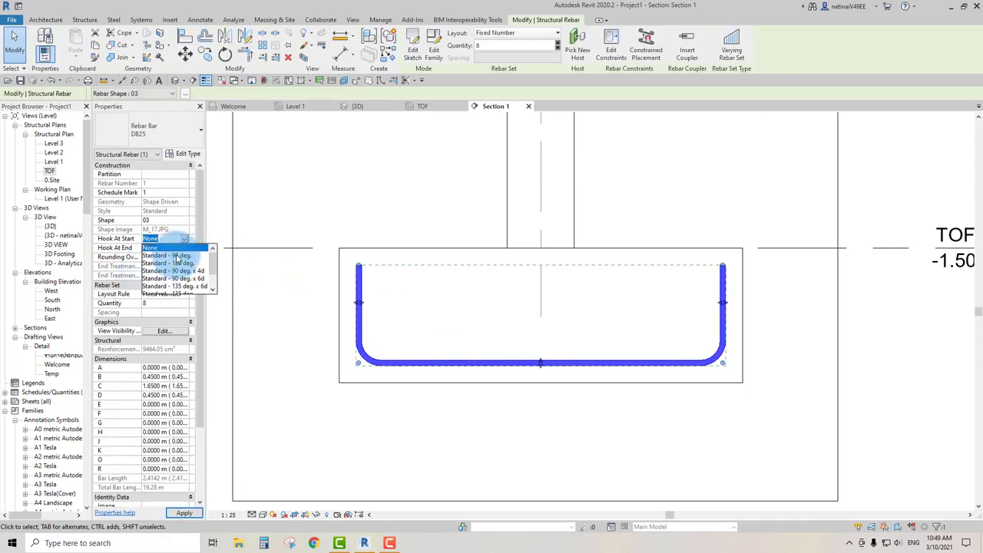
click(169, 255)
click(184, 248)
click(167, 265)
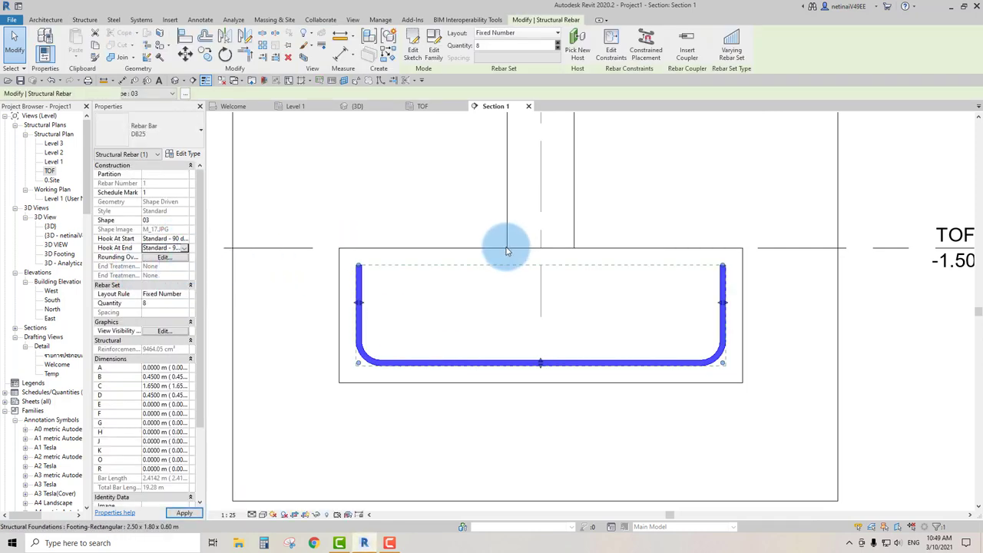
click(185, 240)
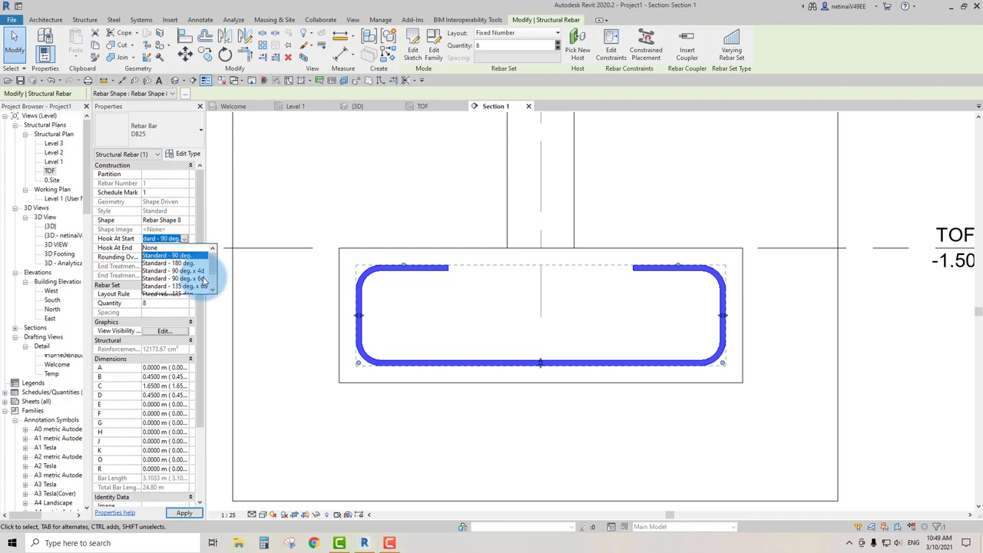
click(189, 257)
click(185, 249)
click(258, 268)
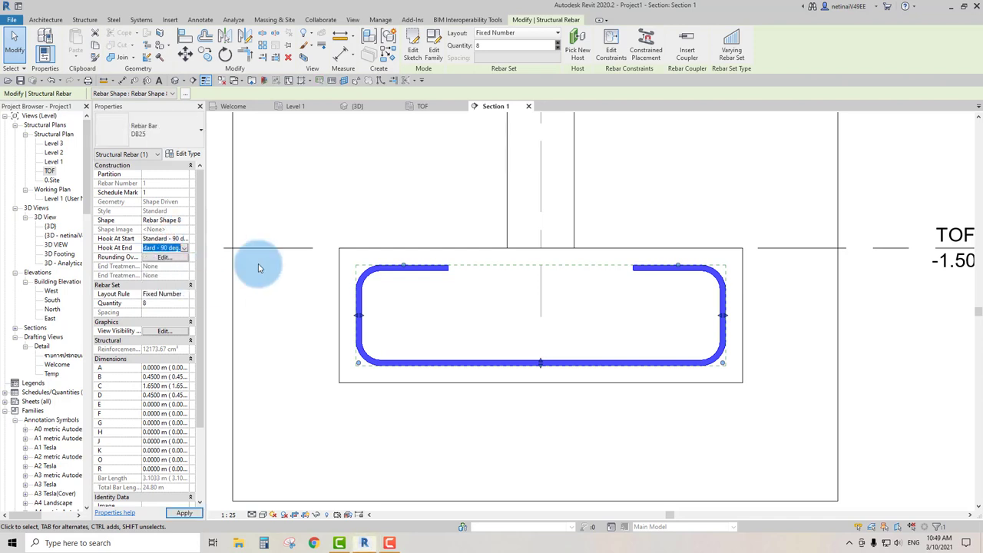
click(452, 218)
- Place a second fixed-number set of 6 Shape 03 bars perpendicular to cover across the footing
click(453, 208)
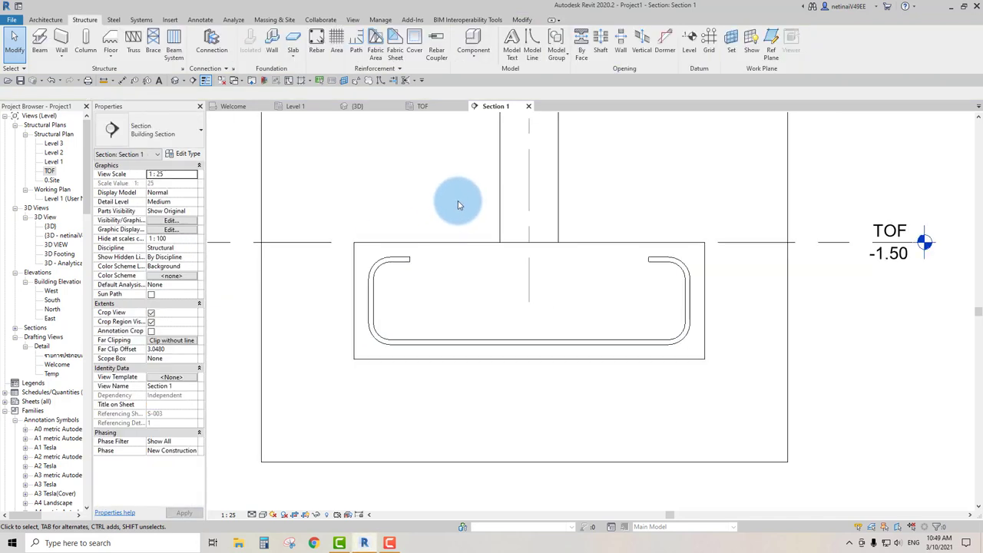
scroll(458, 200, down, 1)
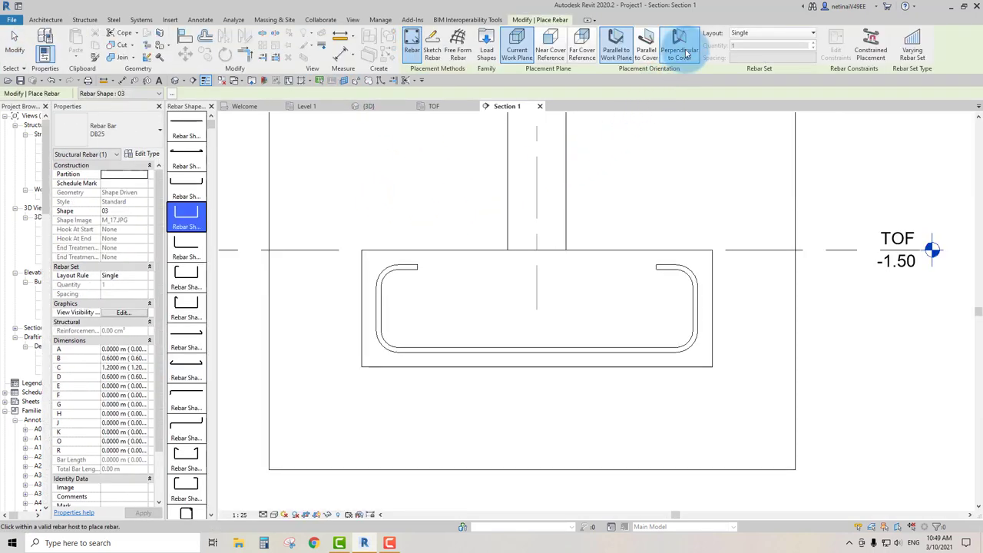
click(684, 53)
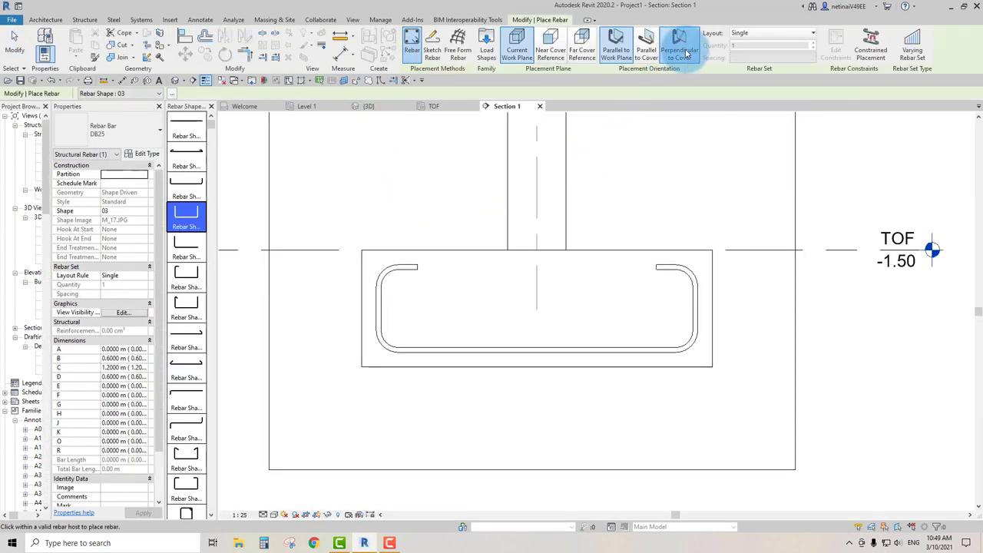
click(753, 33)
click(753, 56)
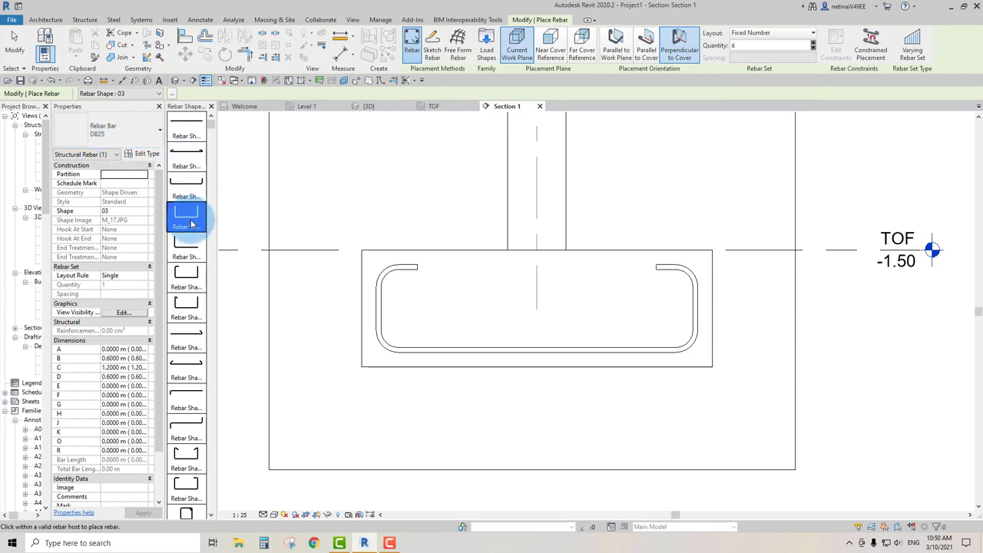
drag(185, 223, 474, 319)
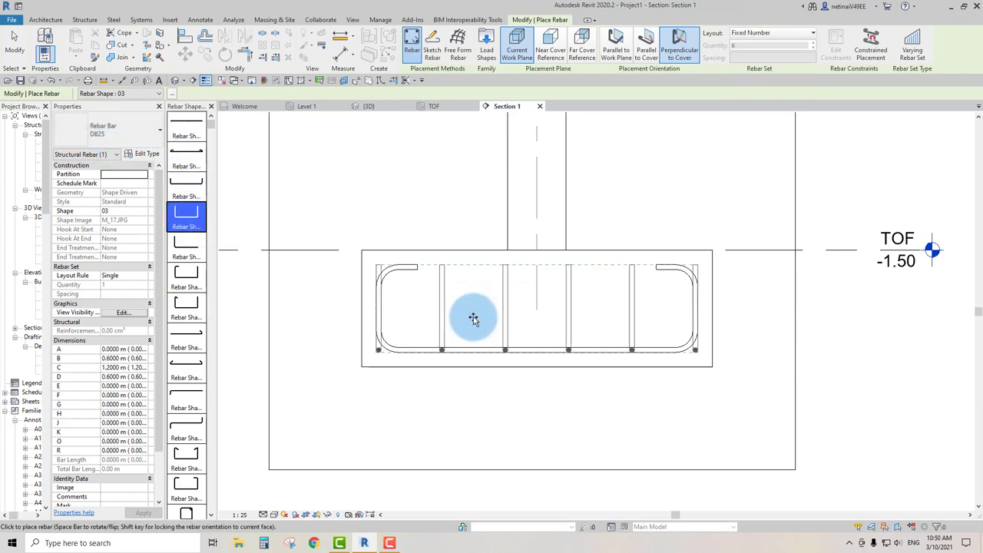
click(474, 319)
click(17, 44)
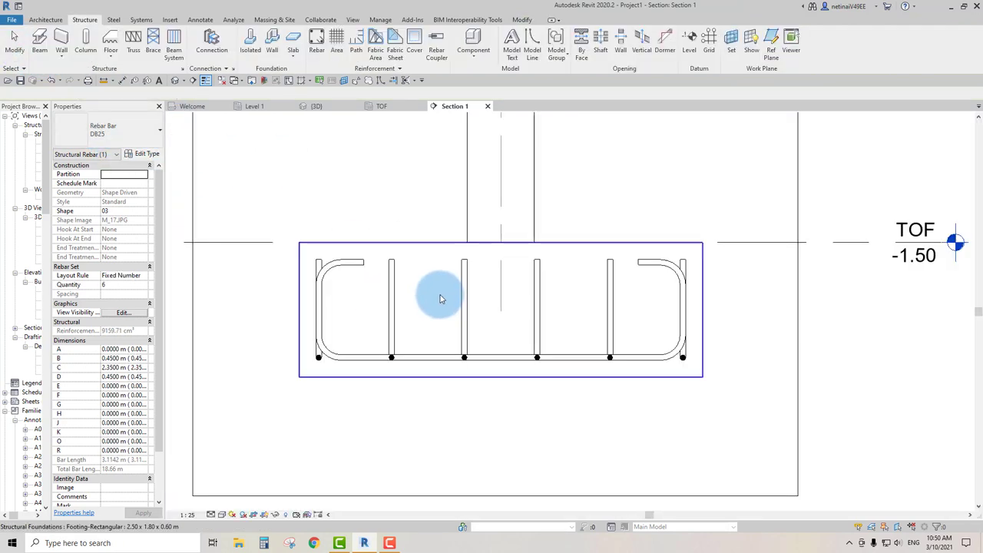
- Pull the vertical set's end bars in from the footing edges and lower the bars' top ends
click(337, 302)
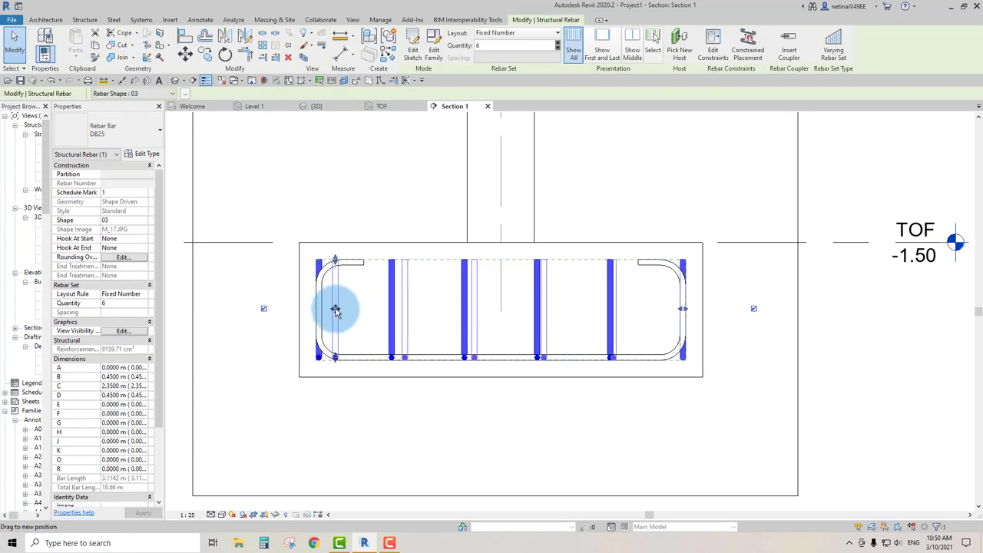
drag(335, 310, 331, 308)
drag(683, 308, 674, 308)
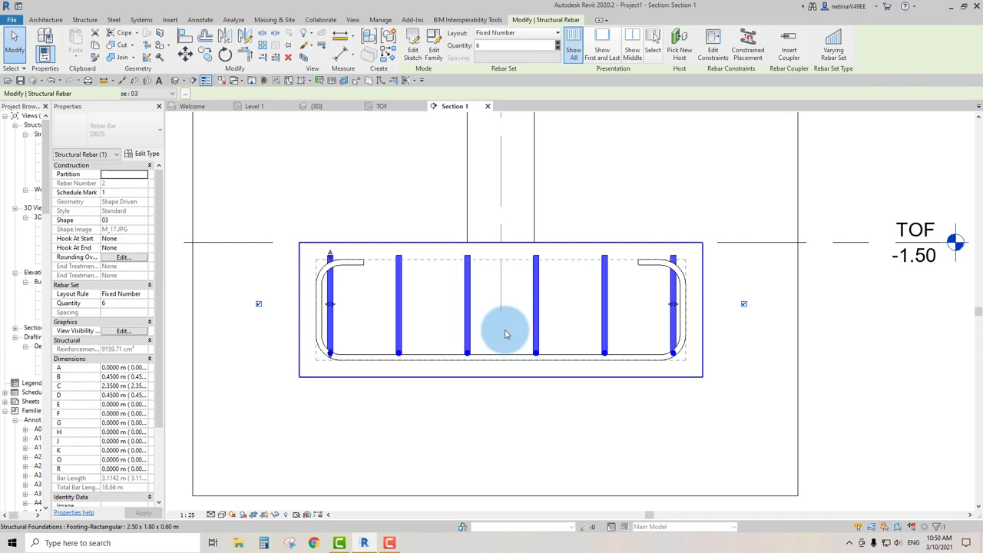
scroll(478, 333, up, 1)
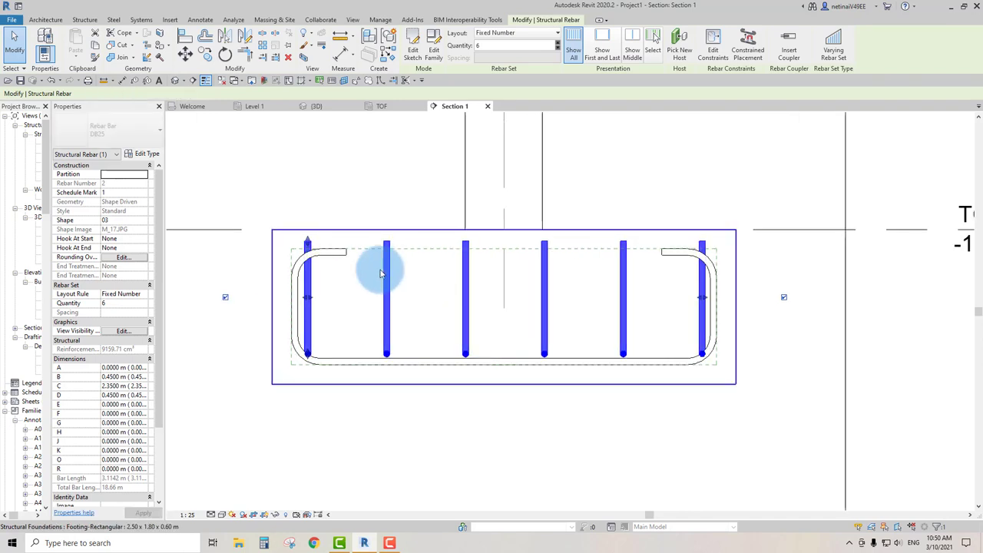
drag(314, 245, 369, 270)
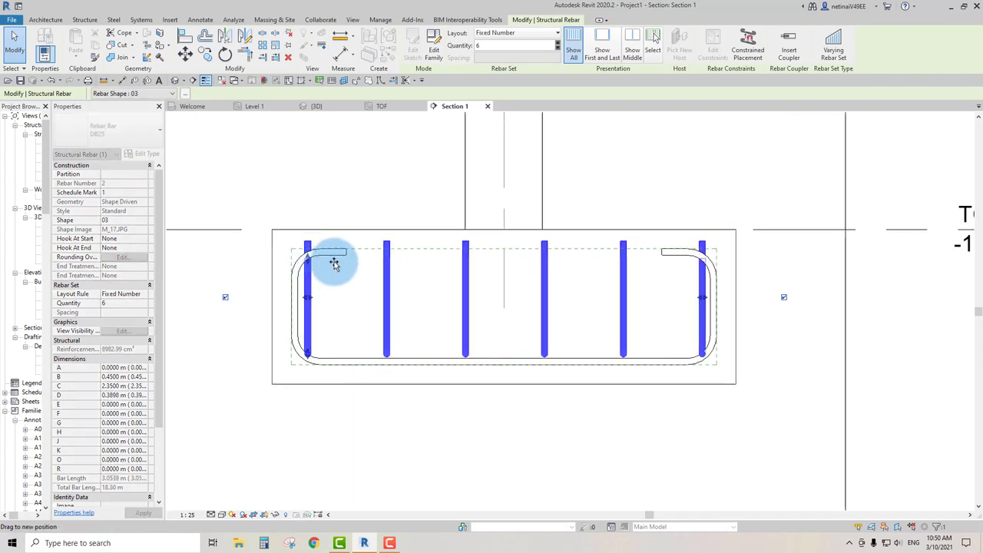
- Add Standard - 90 deg. hooks at both start and end of the vertical bar set
click(116, 259)
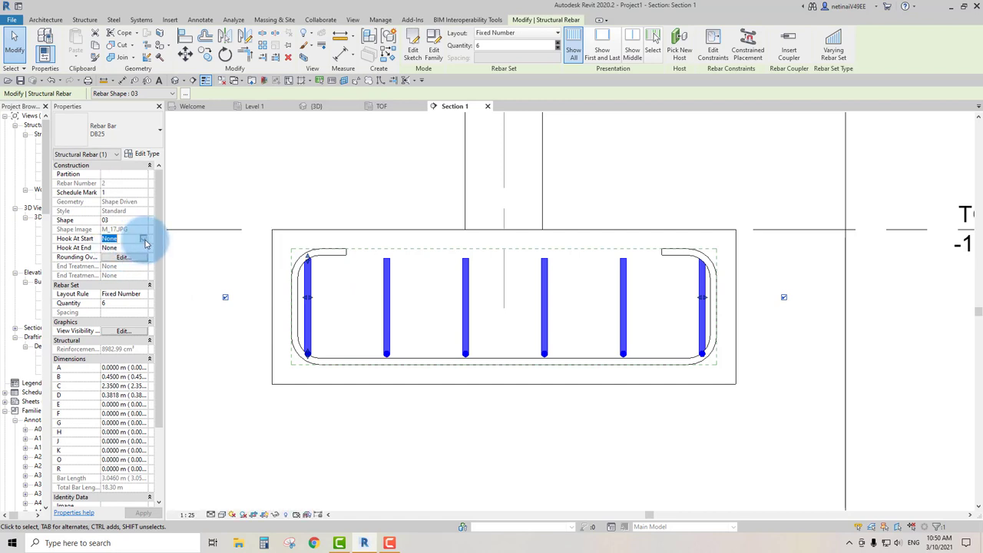
click(144, 241)
click(148, 260)
click(145, 252)
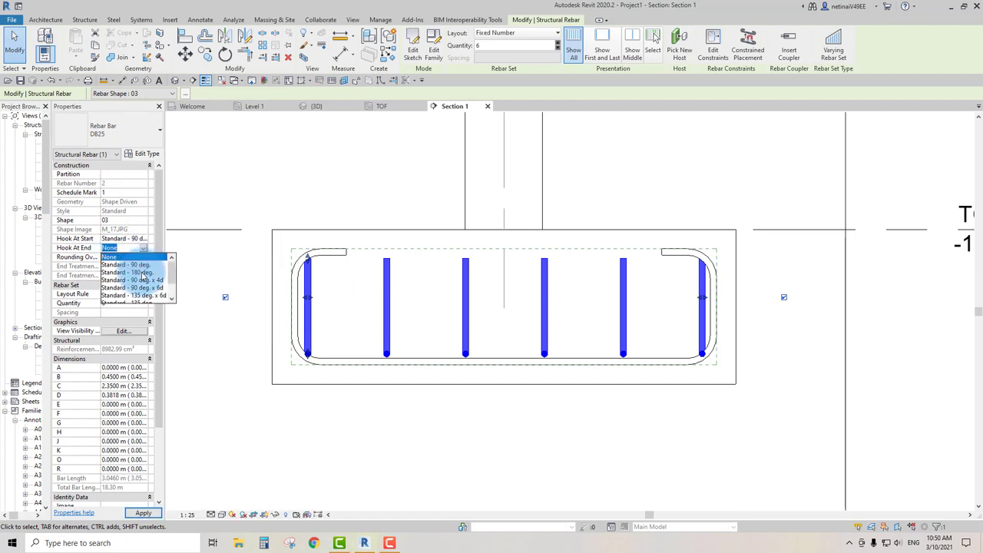
click(147, 269)
click(354, 197)
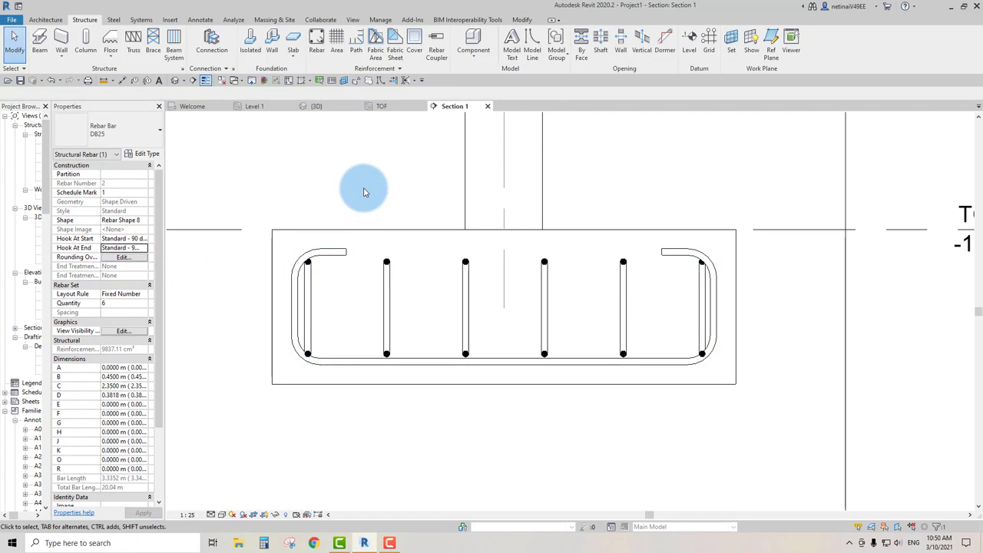
- Place a single DB12 Tie_Generic bar horizontally across the footing near the top
click(318, 40)
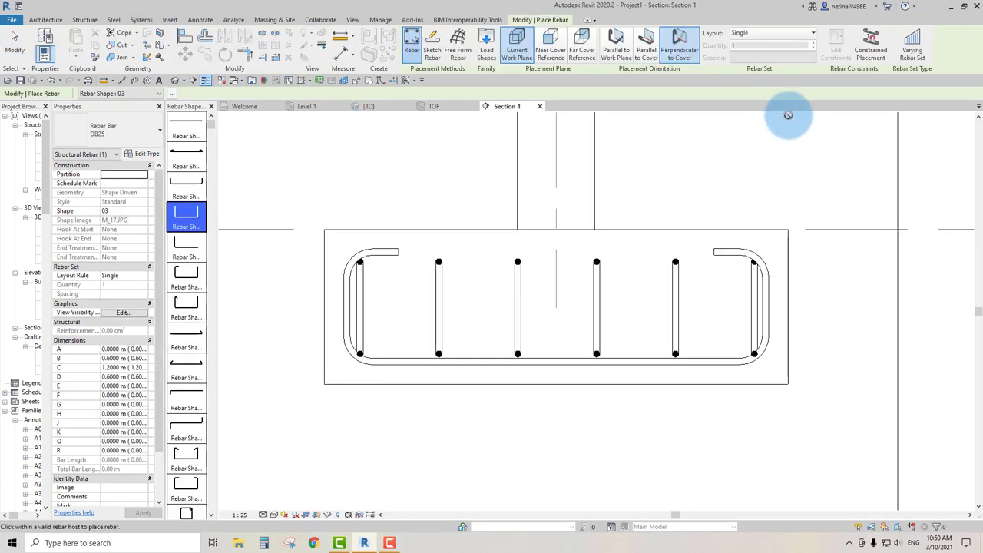
click(759, 37)
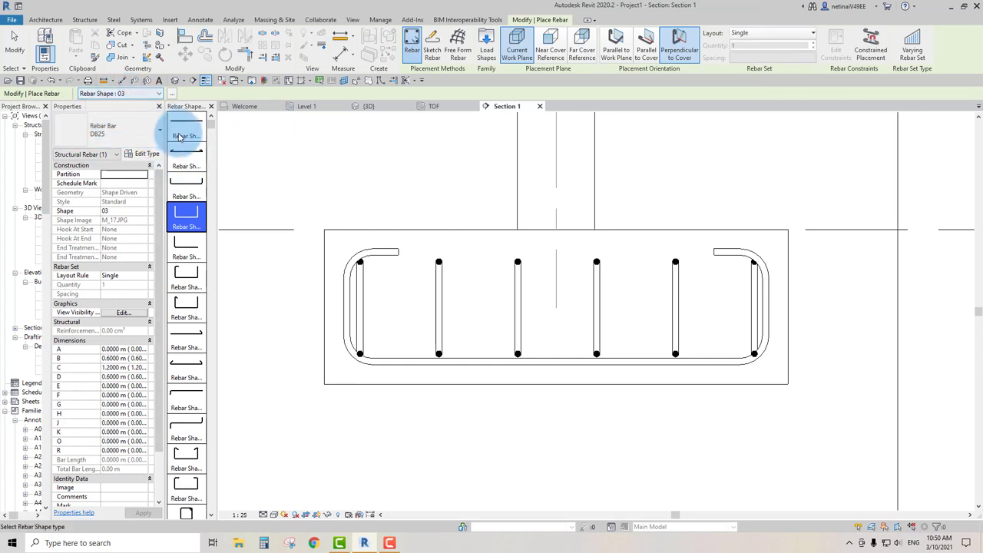
scroll(187, 231, down, 3)
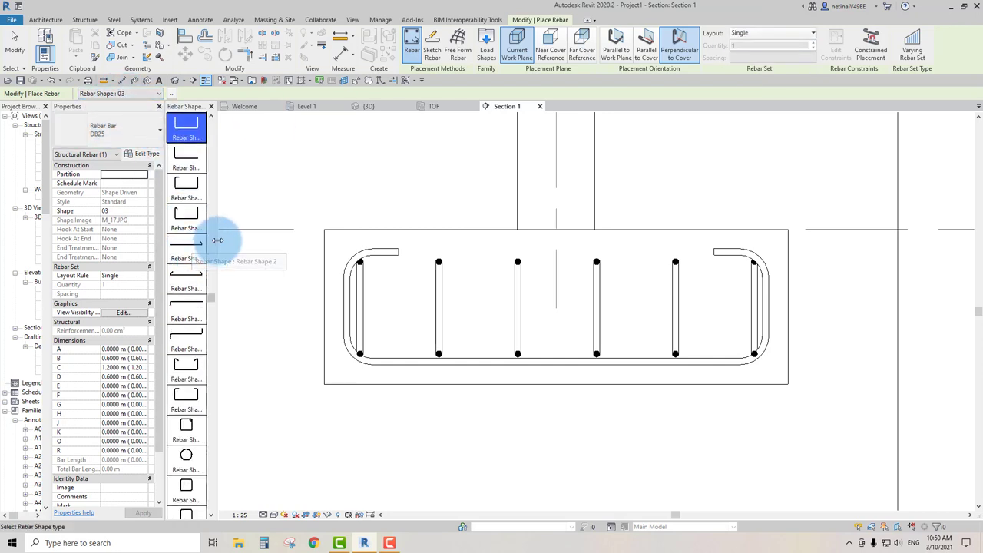
drag(217, 238, 264, 240)
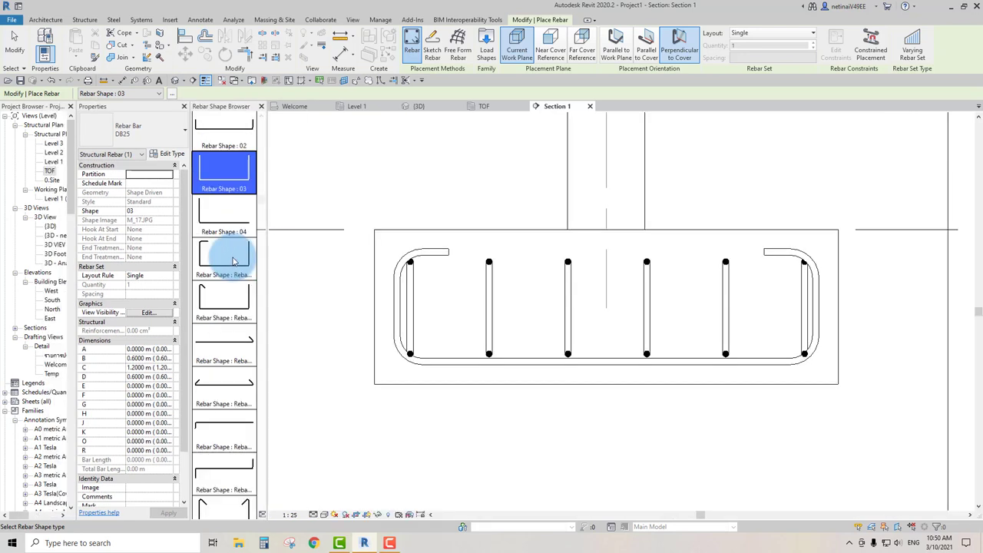
scroll(234, 277, down, 5)
click(235, 468)
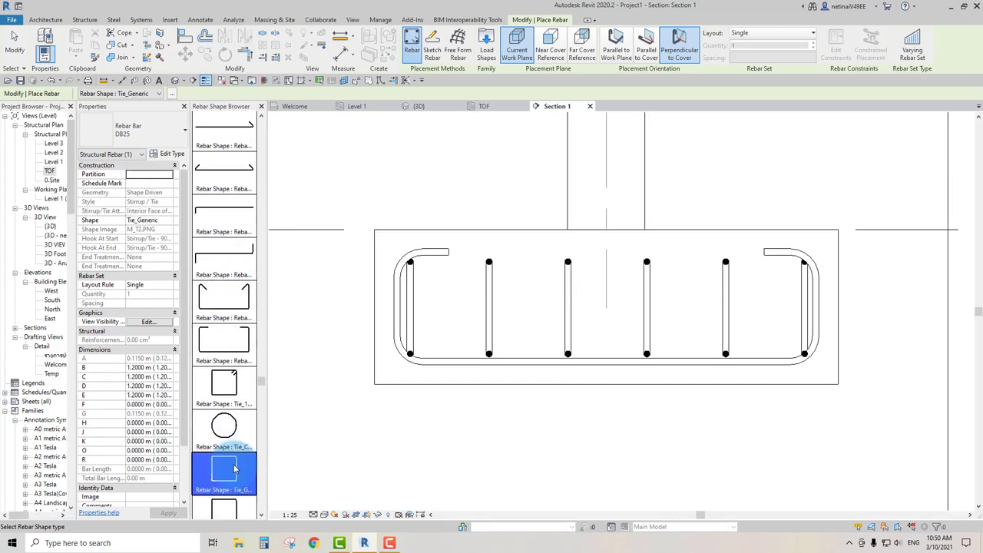
click(131, 128)
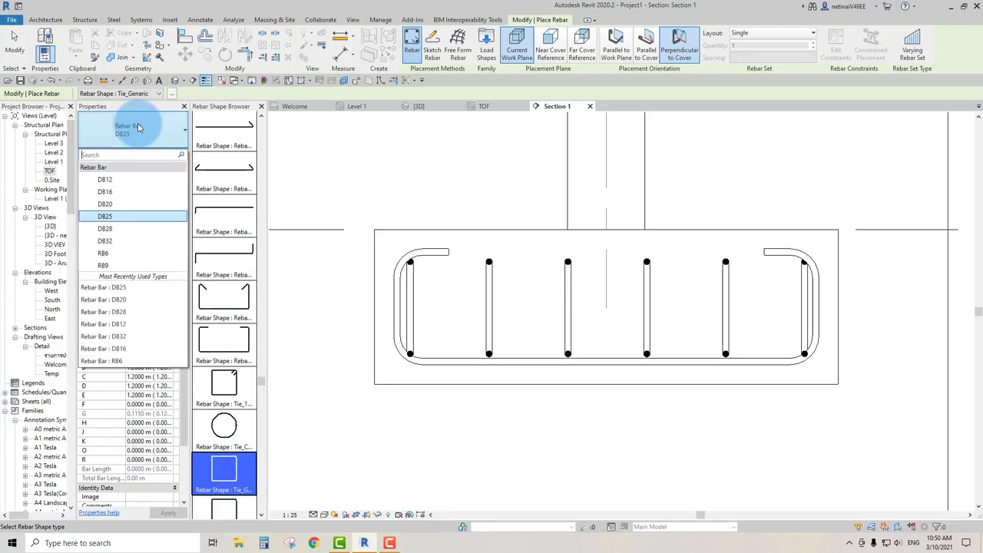
click(106, 180)
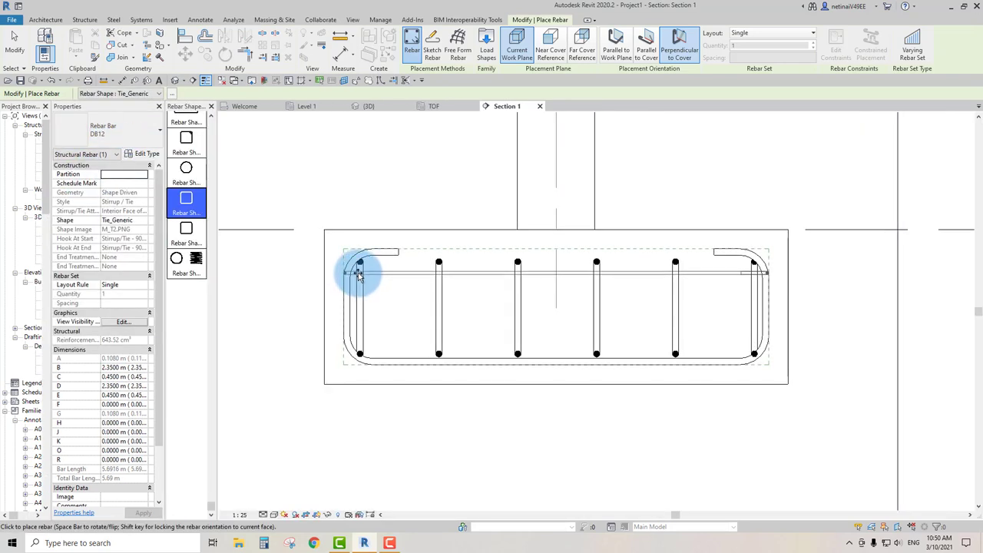
click(358, 275)
key(Escape)
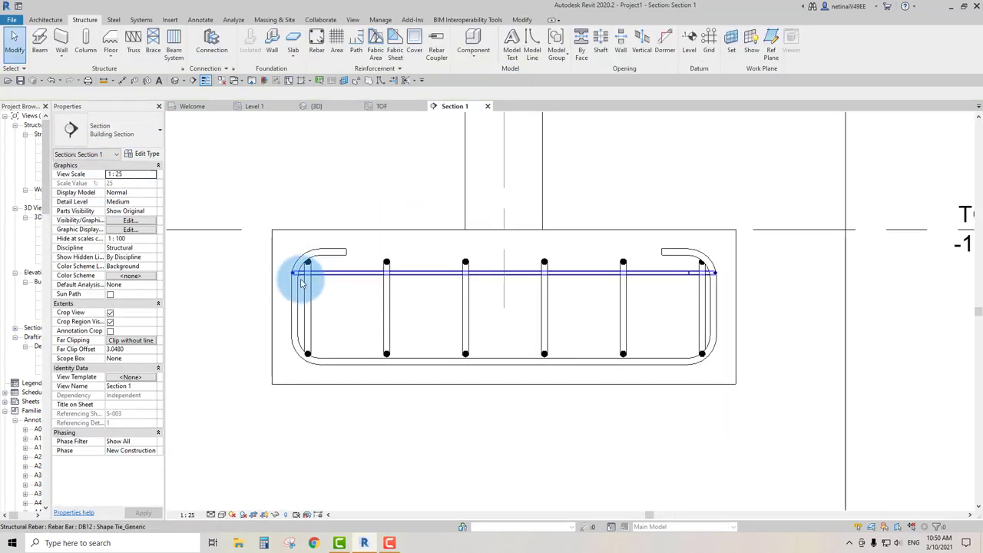
- Nudge both end legs of the hooked bottom bar inward, shortening it to about 2.69 m
click(295, 288)
scroll(297, 290, up, 3)
scroll(302, 328, up, 1)
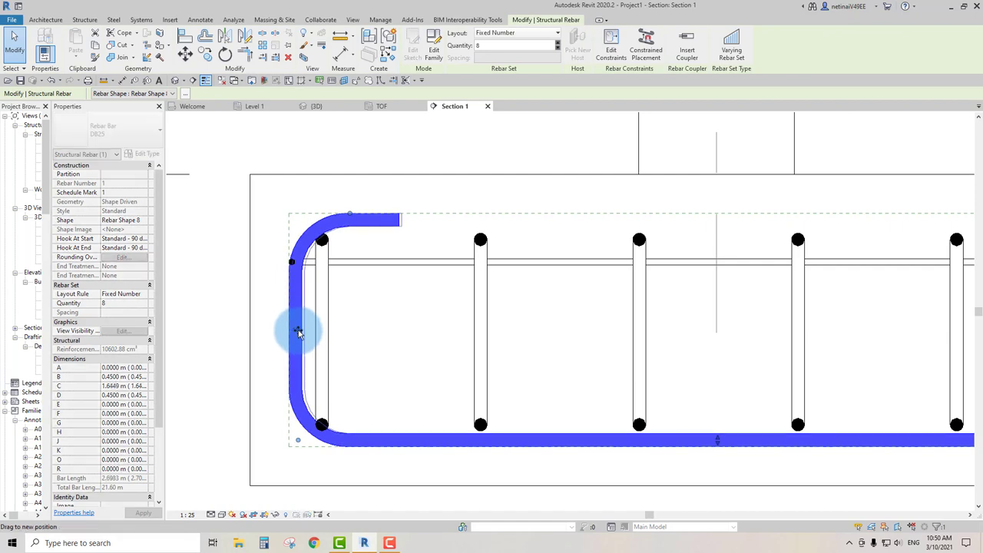
drag(301, 332, 285, 318)
scroll(680, 330, down, 3)
scroll(779, 325, up, 2)
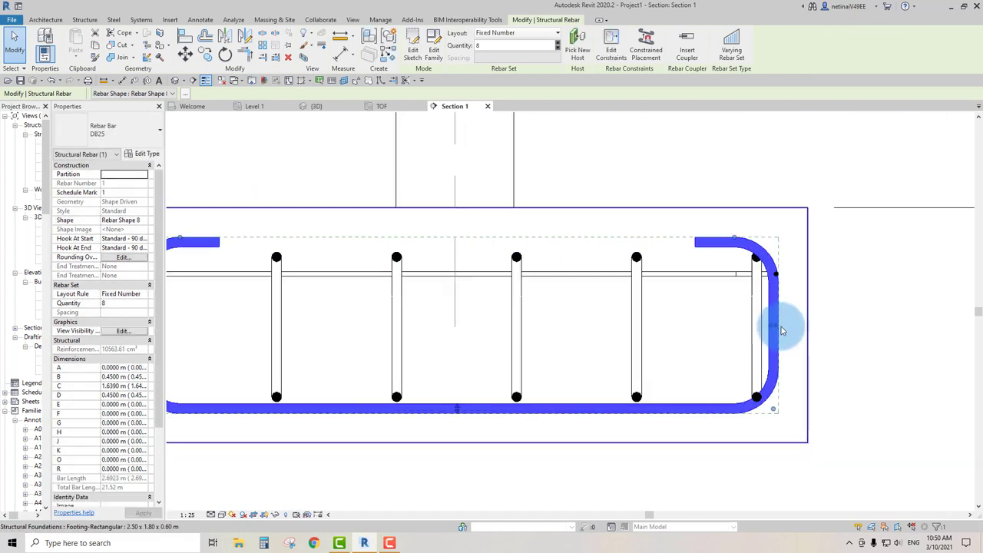
drag(774, 331, 765, 327)
key(Escape)
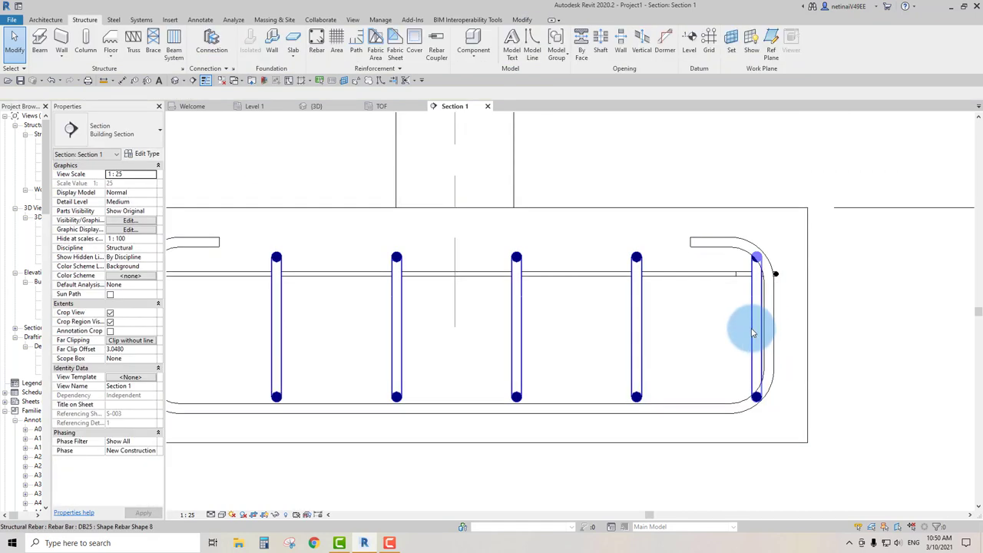
- Shift the vertical bar set into position inside the footing outline
click(753, 332)
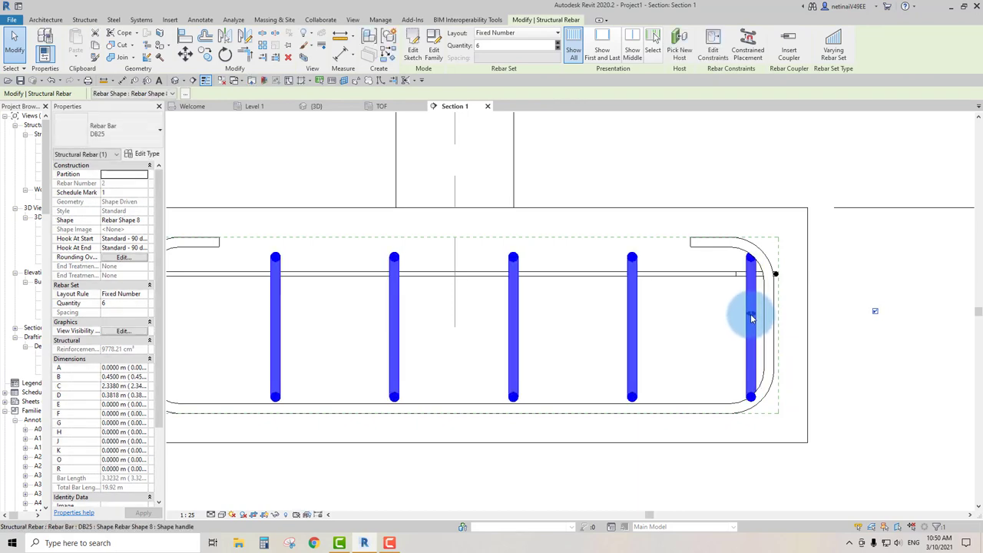
mouse_move(755, 315)
mouse_down()
mouse_move(740, 313)
mouse_move(763, 304)
mouse_up()
scroll(763, 304, down, 1)
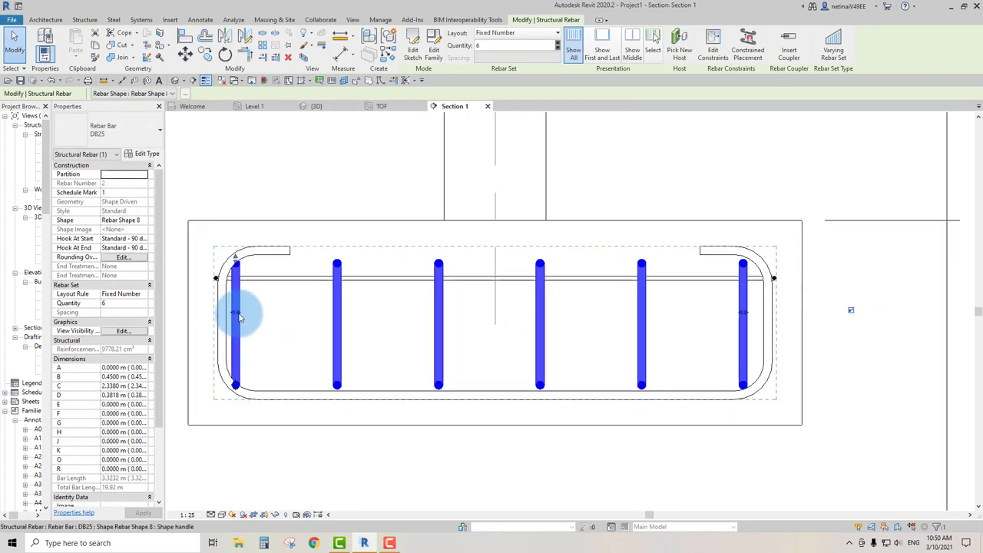
drag(235, 314, 239, 315)
key(Escape)
scroll(415, 261, down, 1)
scroll(428, 239, down, 1)
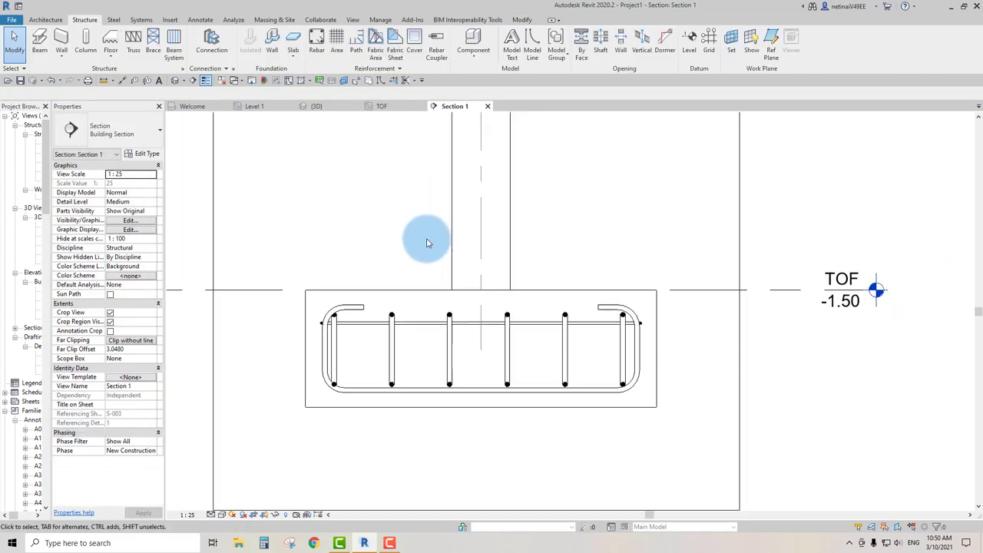
- Switch to the {3D} view and set its scale to 1:25
click(366, 289)
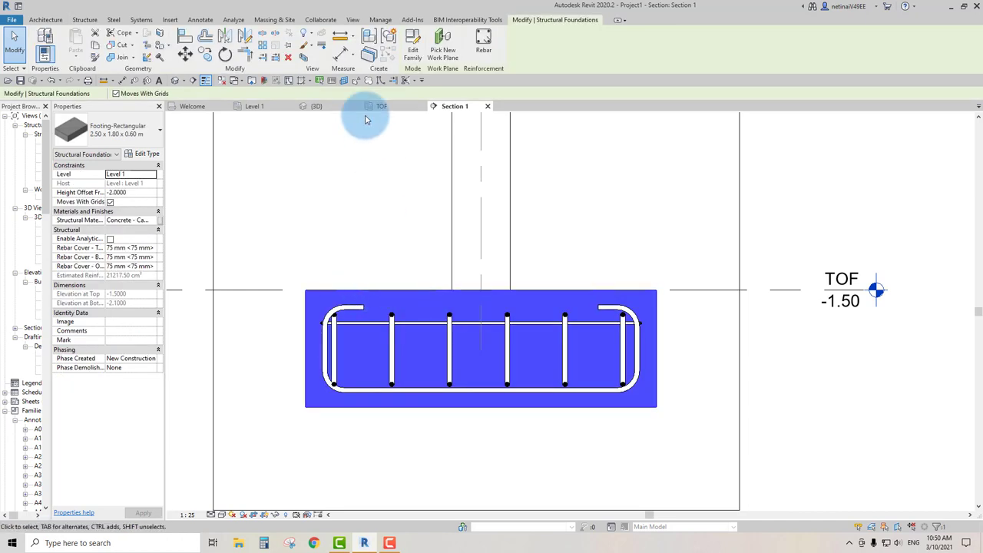
click(303, 58)
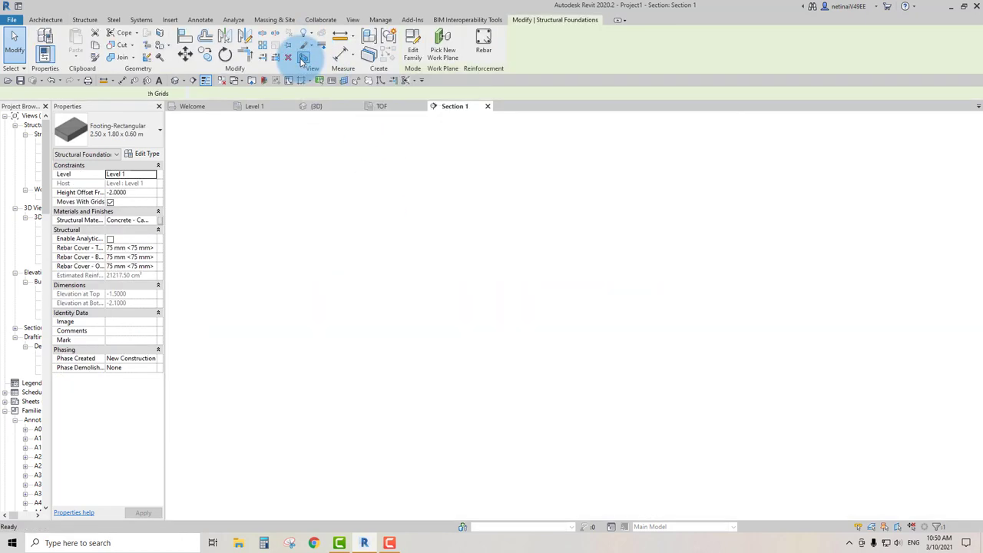
click(316, 106)
scroll(442, 254, up, 2)
key(e)
key(h)
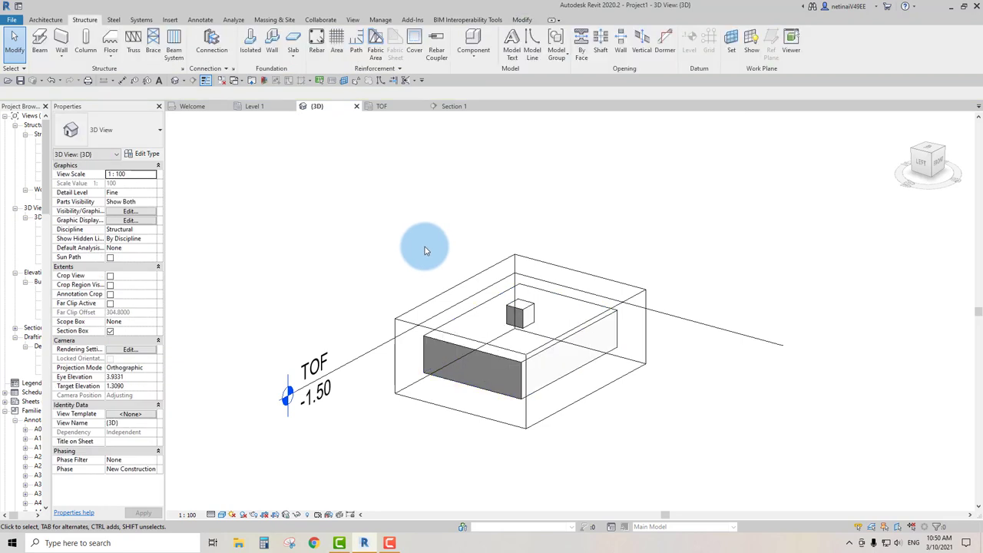
click(187, 514)
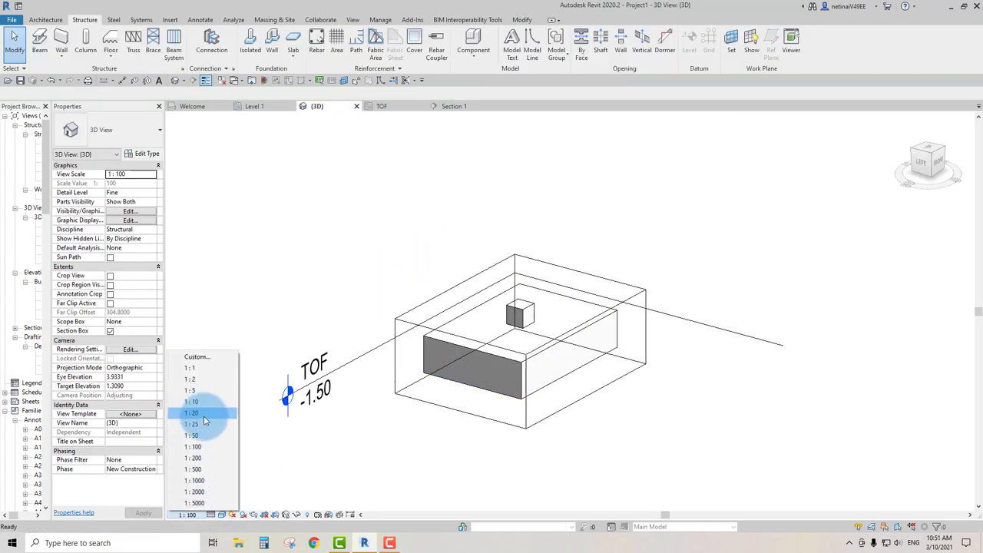
click(203, 423)
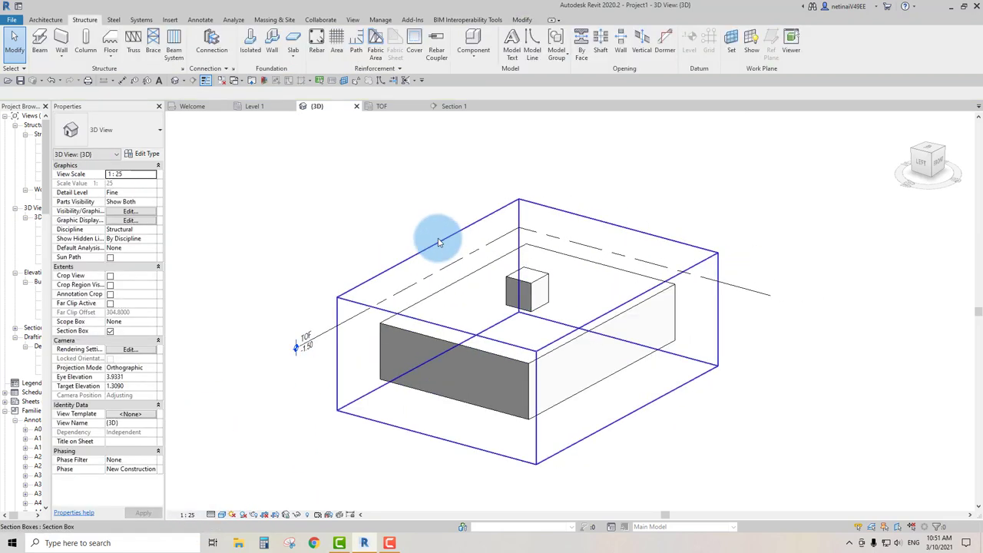
- Clear the section box, then window-select the footing, column and rebar together
click(439, 243)
click(424, 273)
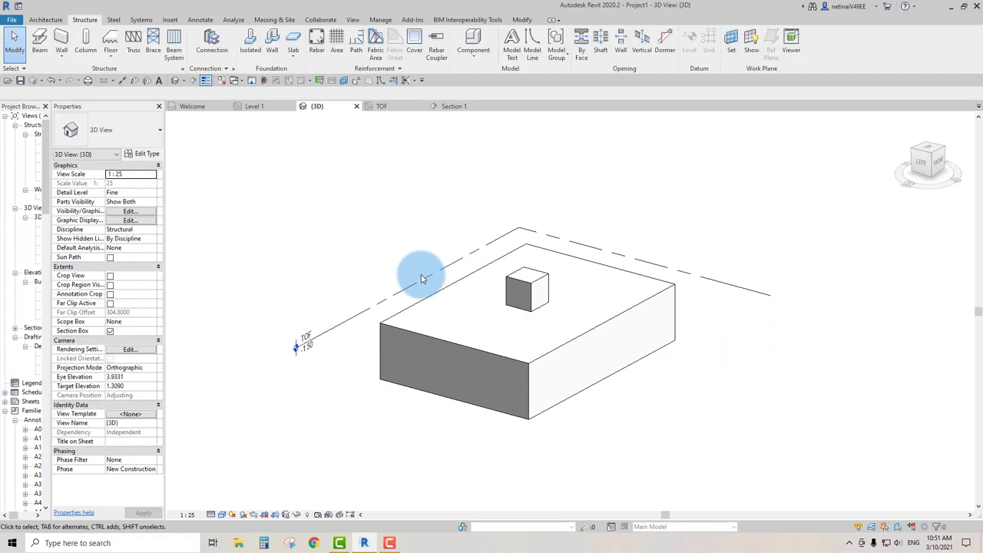
scroll(639, 273, down, 2)
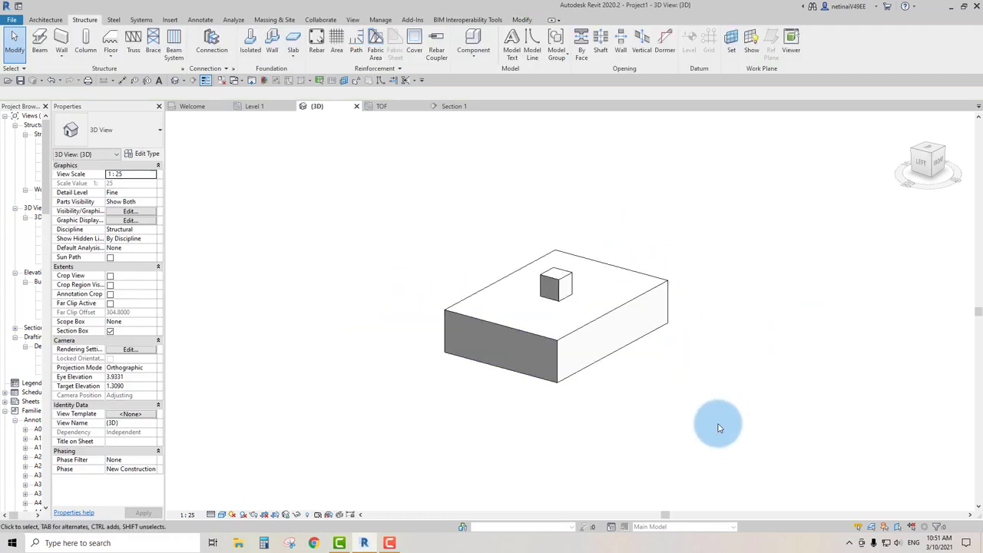
drag(720, 424, 401, 184)
- Filter the selection down to rebar only and set it to display as solid in 3D
click(412, 52)
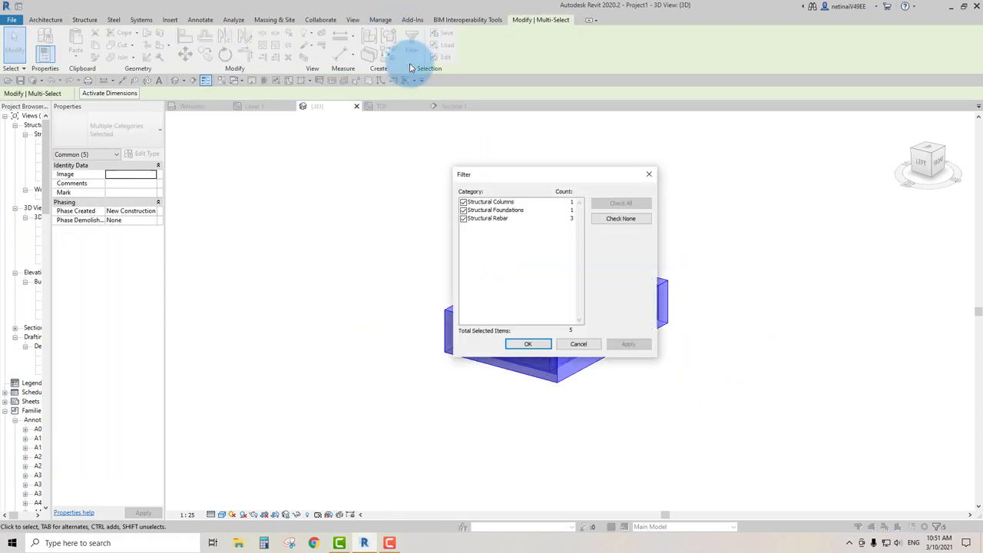
click(464, 210)
click(463, 201)
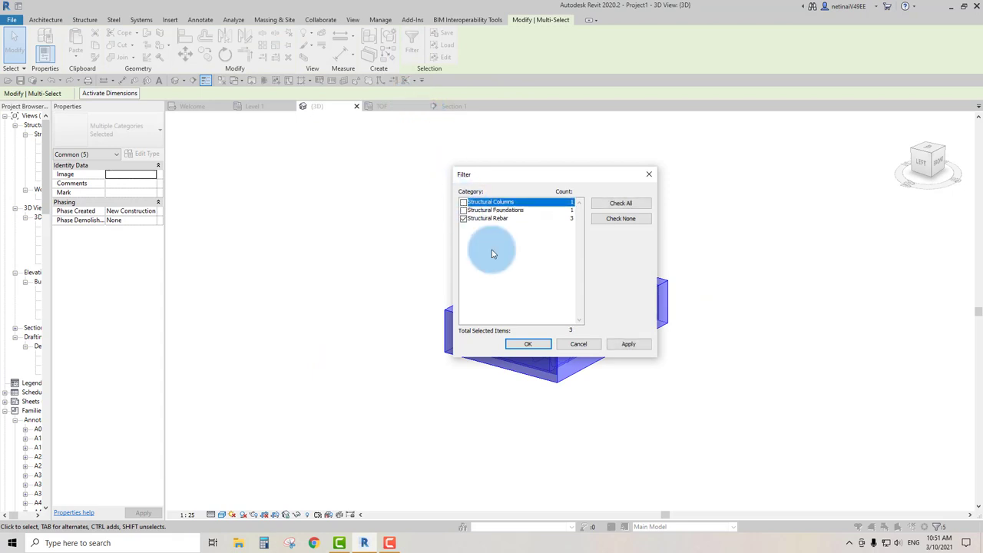
click(528, 343)
click(139, 328)
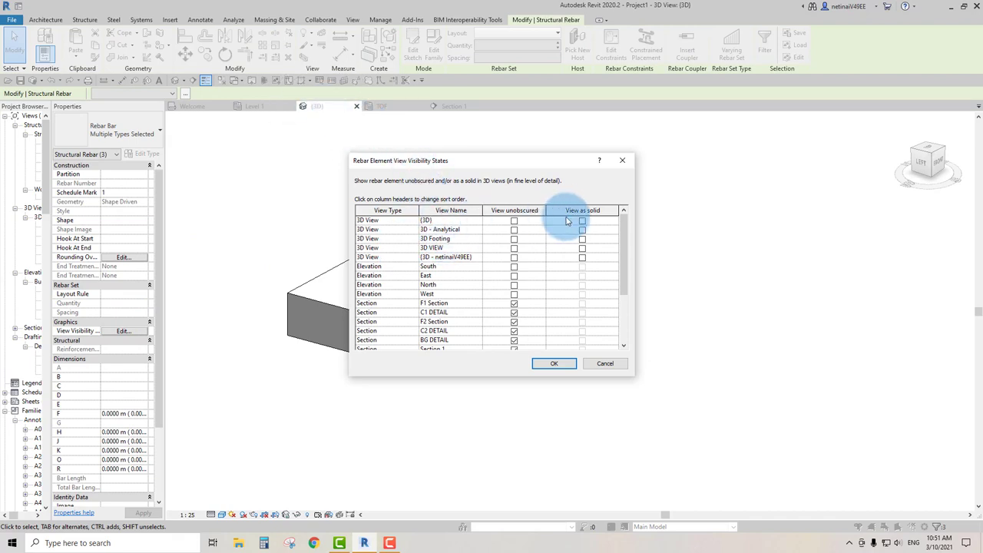
click(582, 221)
click(554, 364)
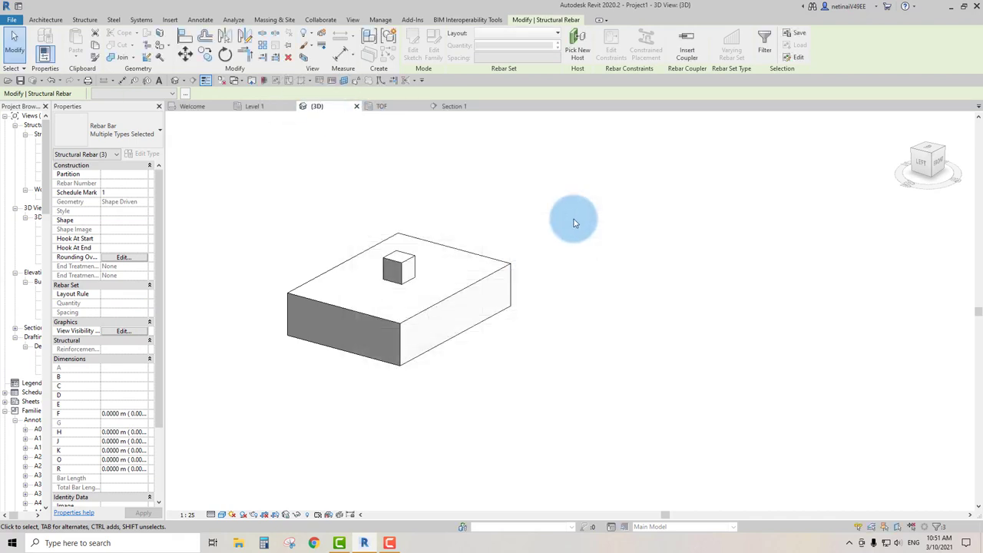
click(440, 230)
- Override Structural Foundations to 40% transparency via VG and orbit to see the rebar cage
key(v)
key(g)
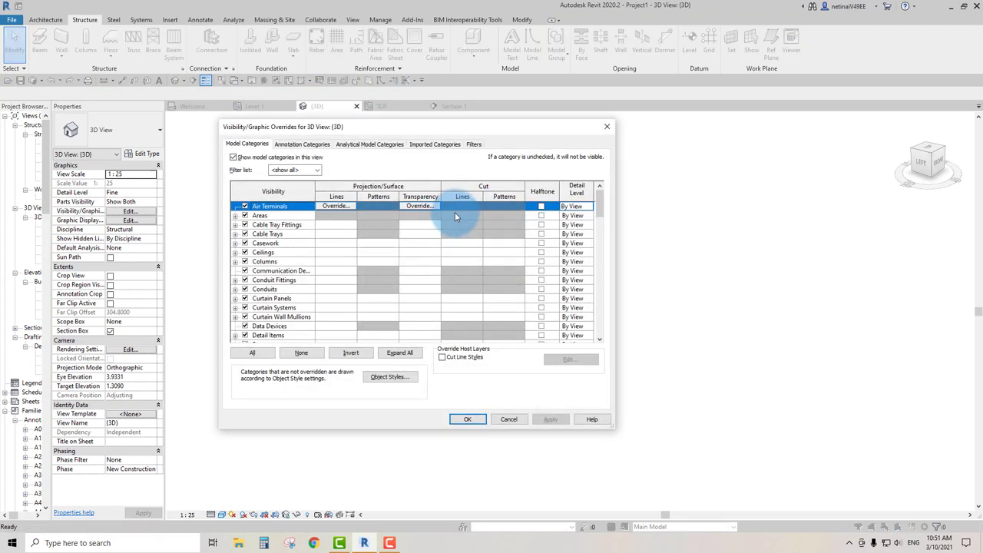
drag(381, 127, 507, 117)
click(411, 255)
scroll(411, 269, down, 3)
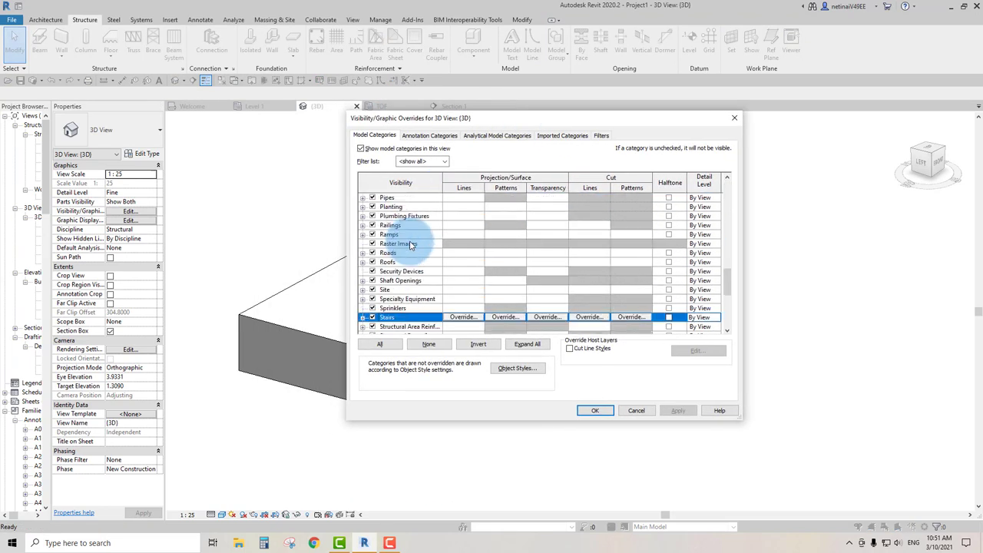
scroll(411, 271, down, 3)
scroll(411, 273, down, 2)
click(527, 288)
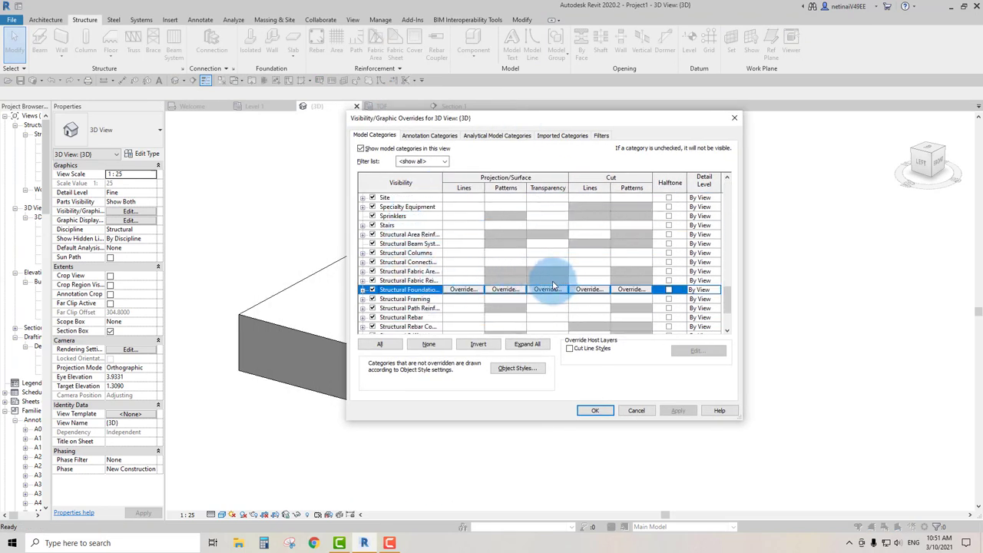
click(552, 288)
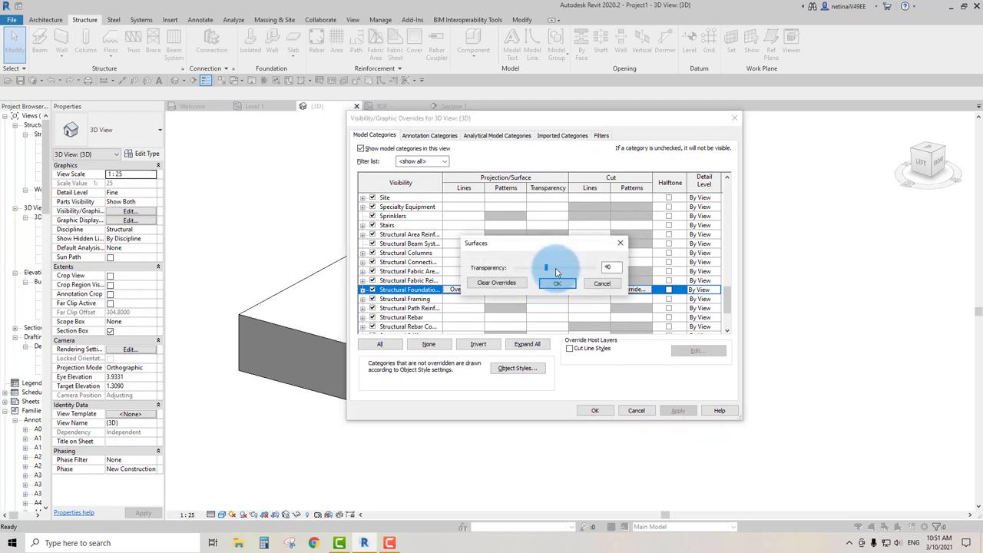
click(557, 284)
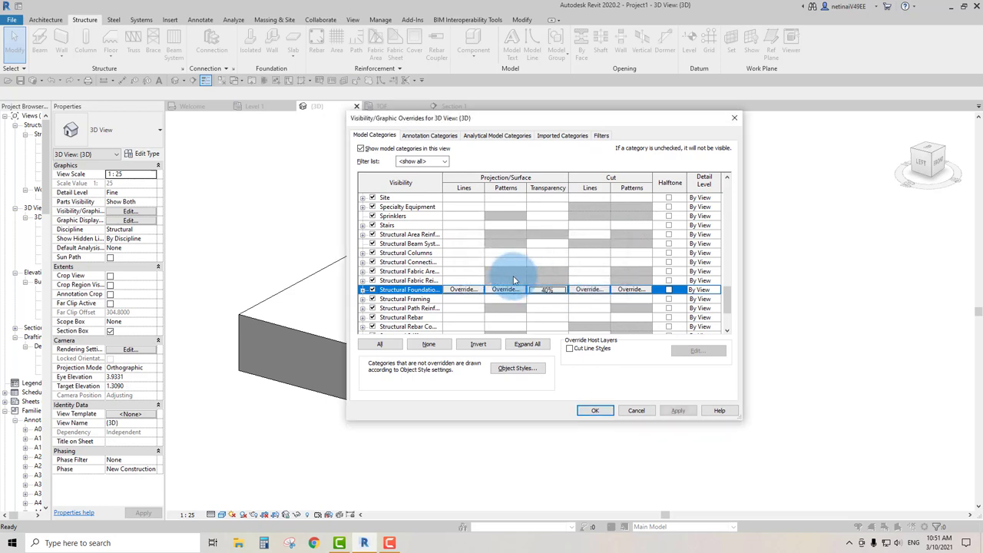
click(594, 410)
mouse_move(595, 394)
shift+middle_down()
mouse_move(725, 427)
mouse_move(687, 430)
mouse_move(688, 479)
shift+middle_up()
- Switch the 3D view to the Realistic visual style
click(224, 516)
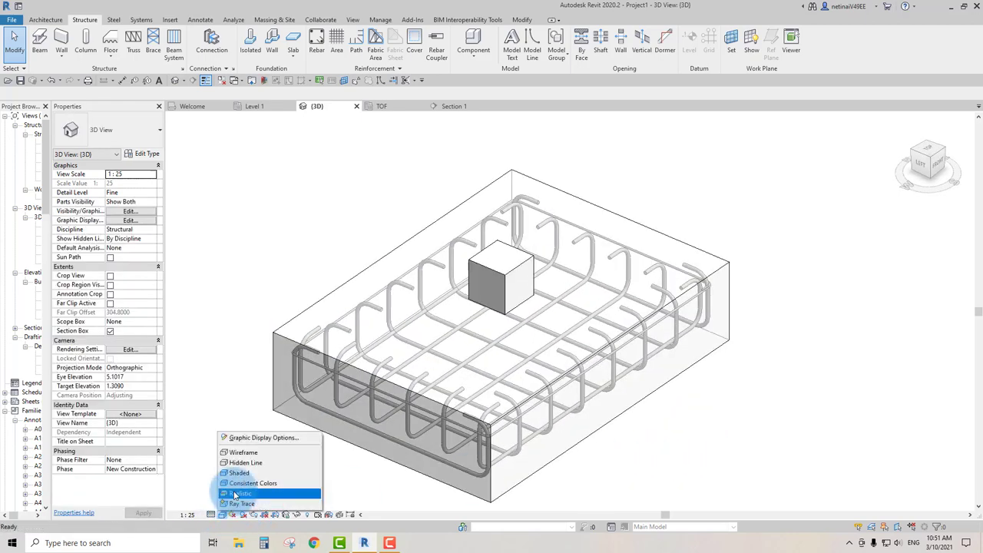
click(236, 494)
scroll(313, 432, up, 4)
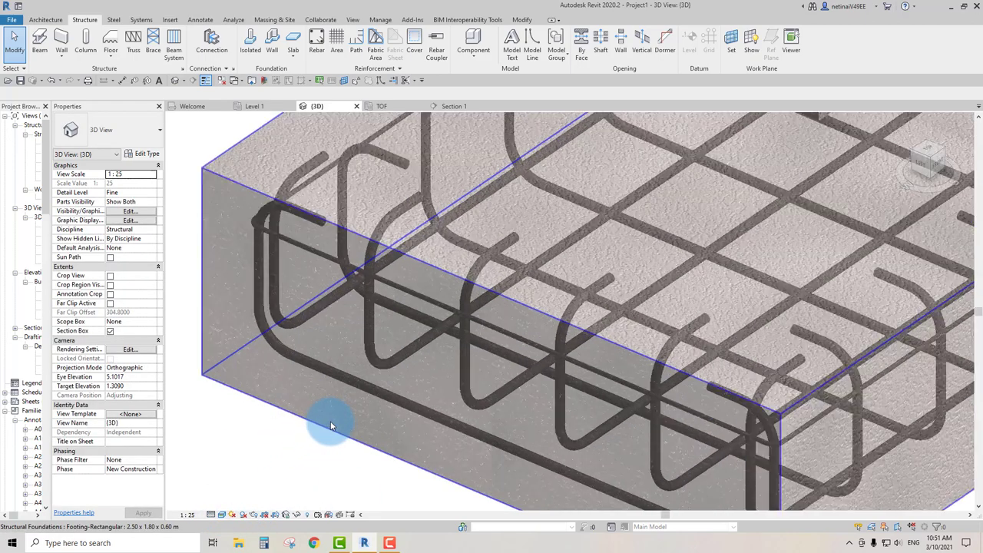
scroll(329, 417, up, 2)
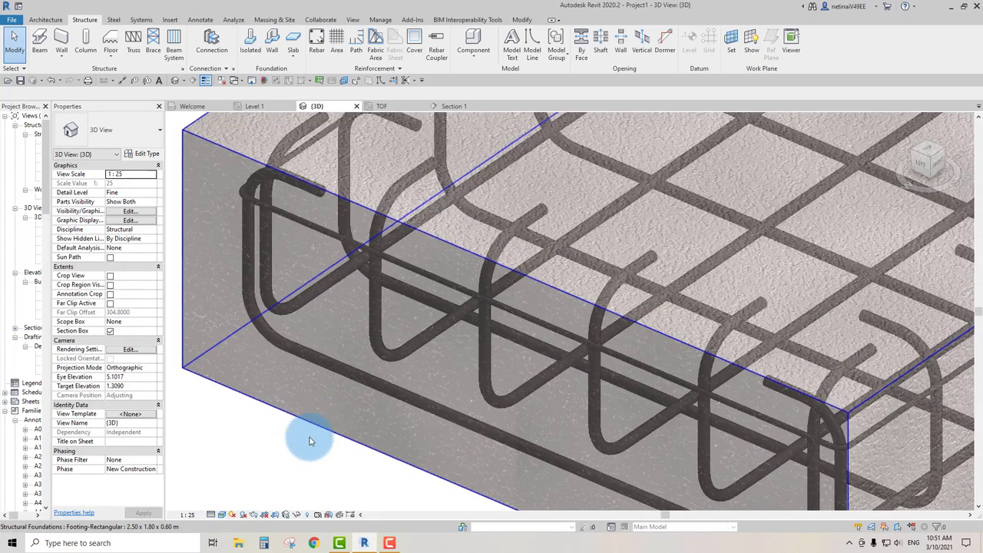
- Change the visual style to Shaded, then Wireframe, and zoom out to the whole footing
click(222, 515)
click(253, 464)
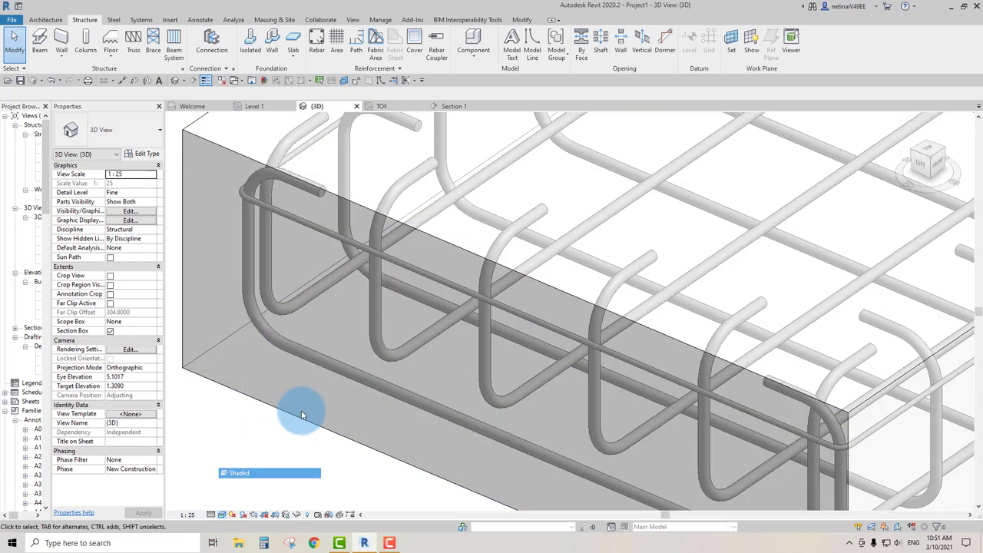
click(222, 514)
click(295, 452)
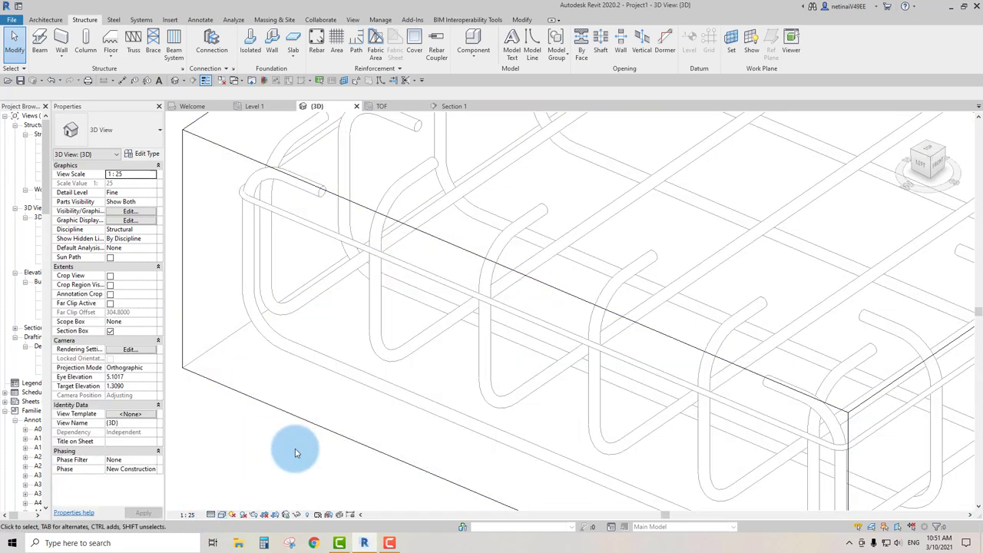
scroll(303, 426, down, 5)
- Override the first rebar set with a solid fill in orange RGB 255-128-064
click(294, 314)
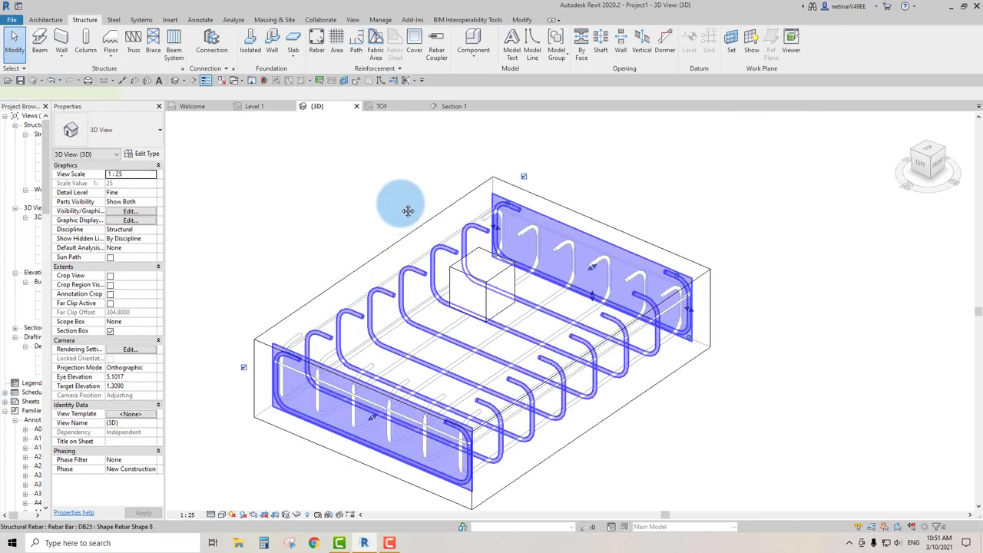
shift+middle_drag(395, 207, 340, 149)
right_click(345, 158)
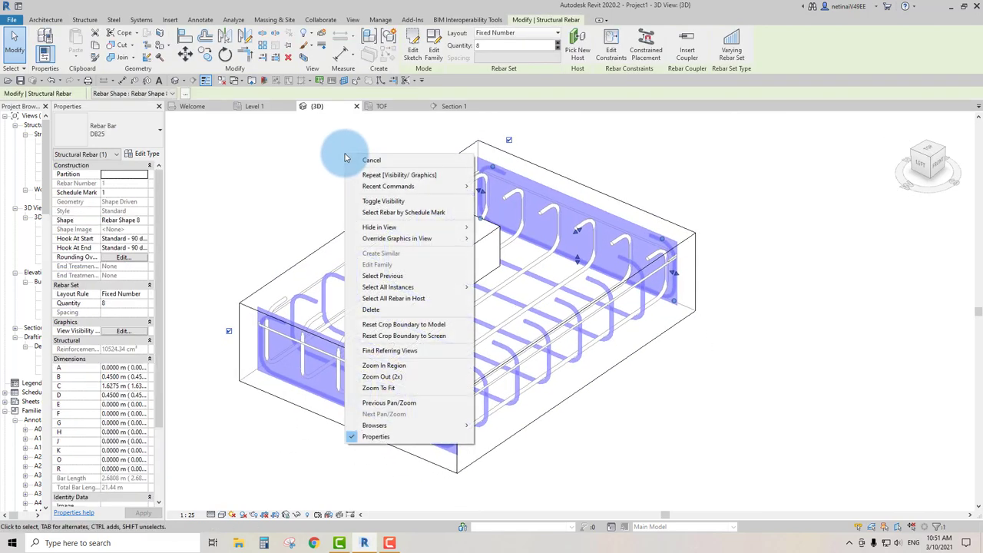
click(517, 243)
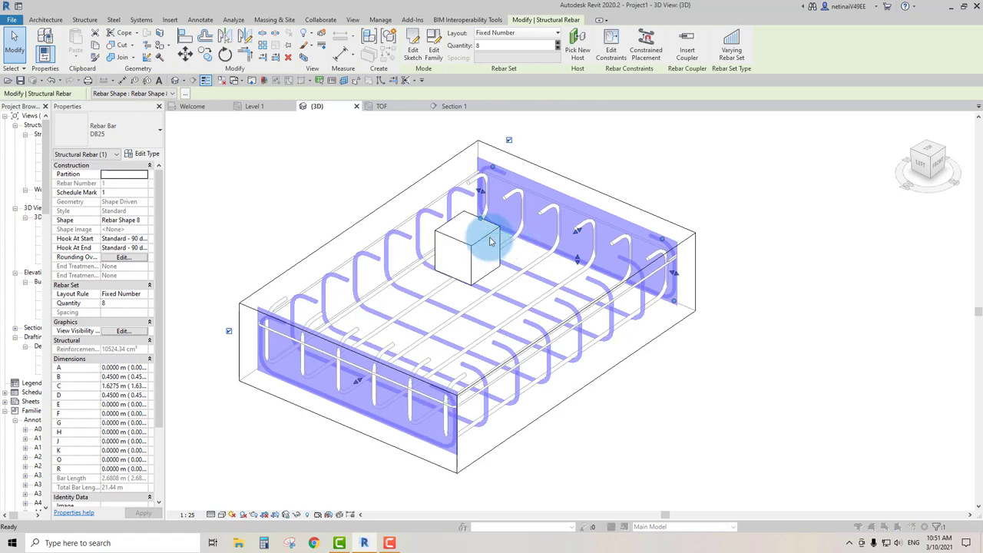
drag(380, 132, 657, 134)
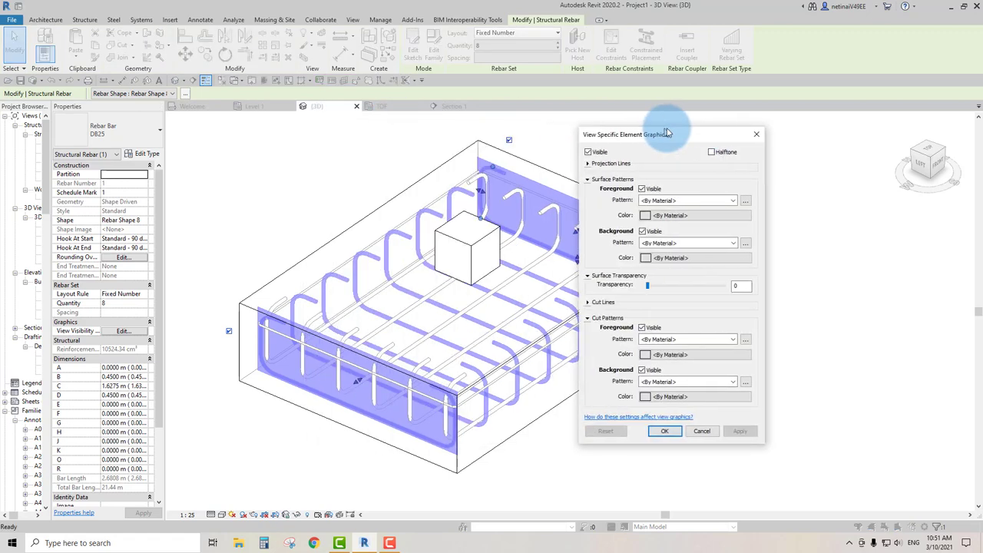
click(670, 199)
click(662, 219)
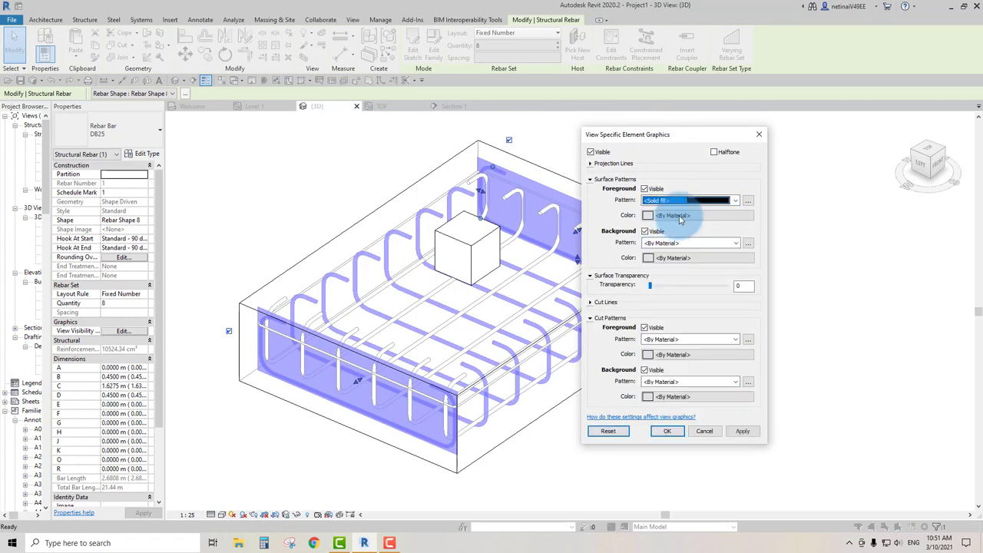
click(679, 216)
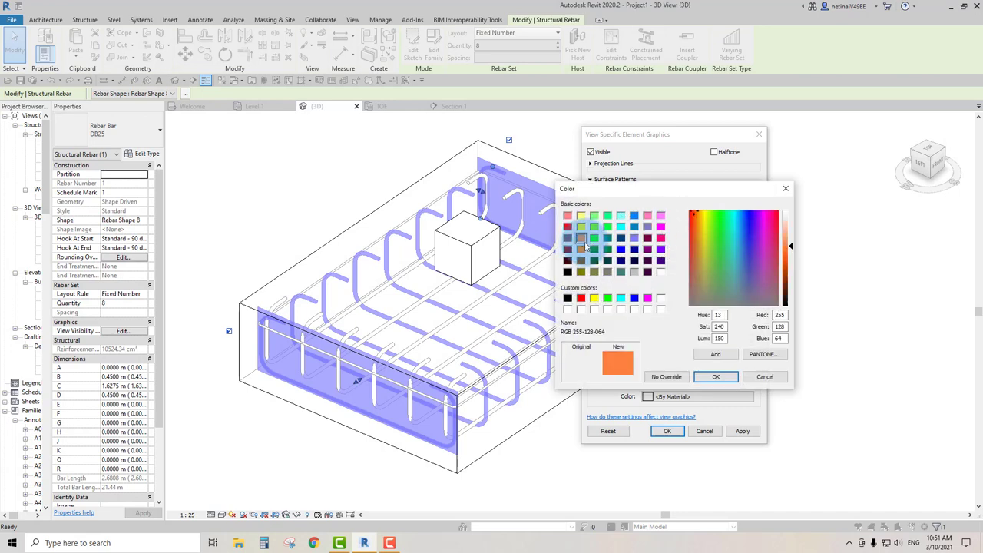
click(715, 376)
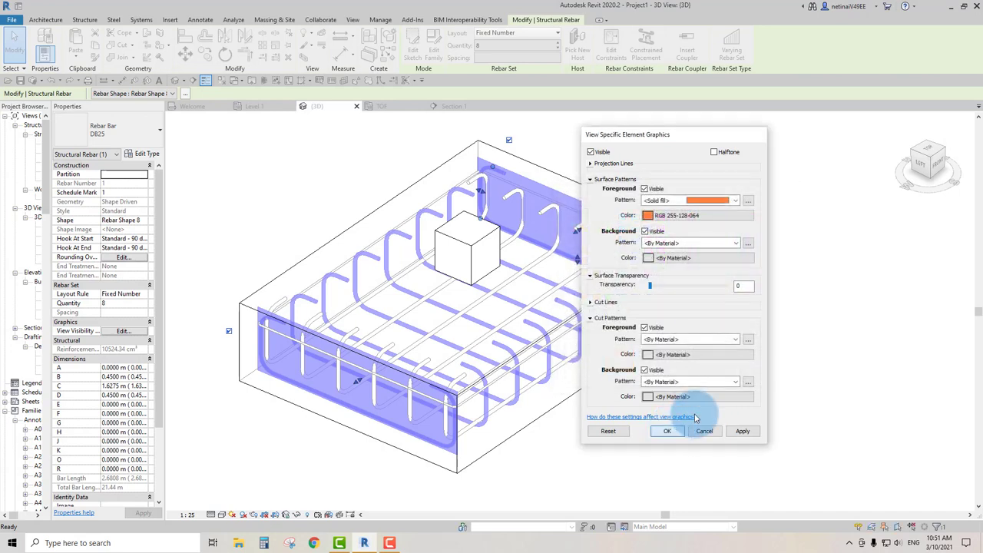
key(Return)
click(724, 398)
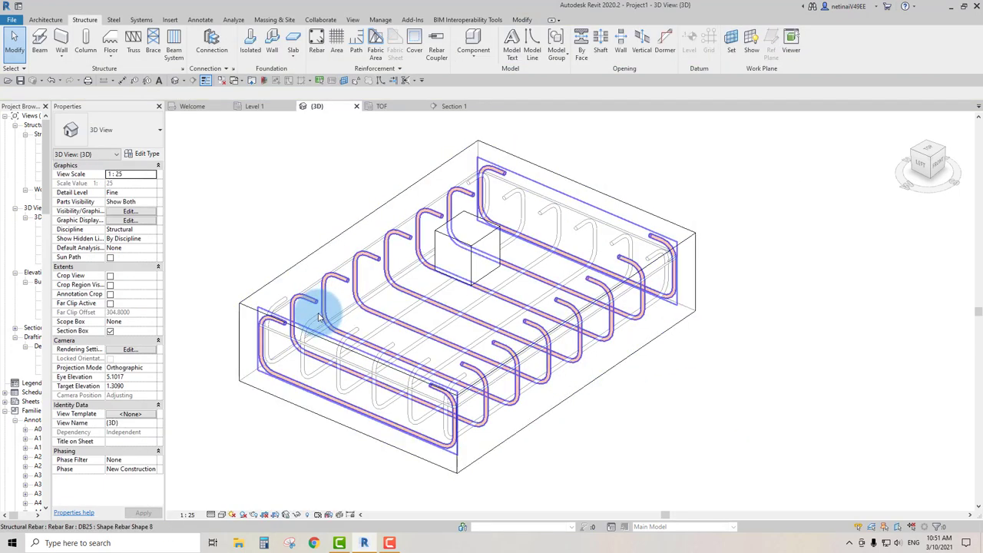
- Override the second rebar set's projection lines to dark green RGB 000-128-000
click(325, 290)
right_click(361, 155)
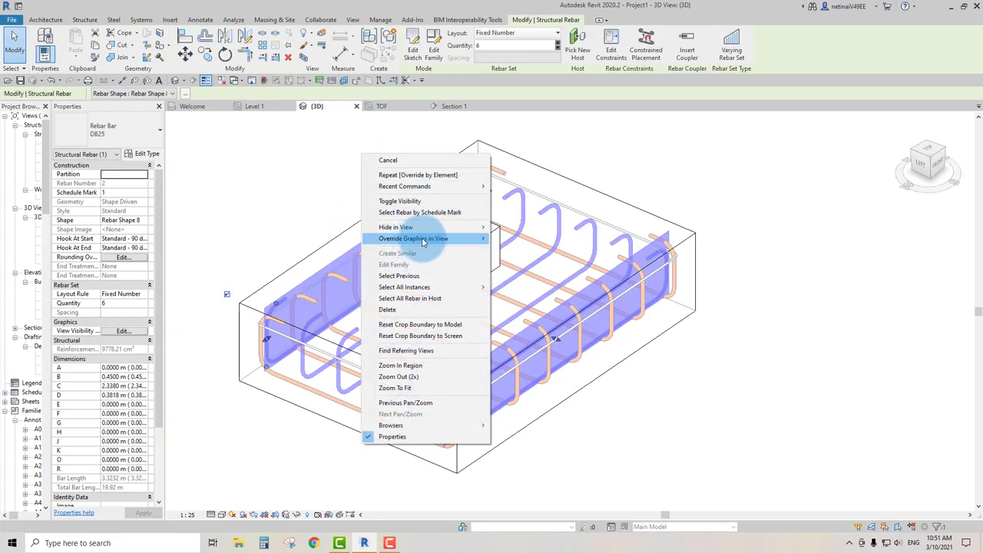
mouse_move(413, 238)
click(527, 239)
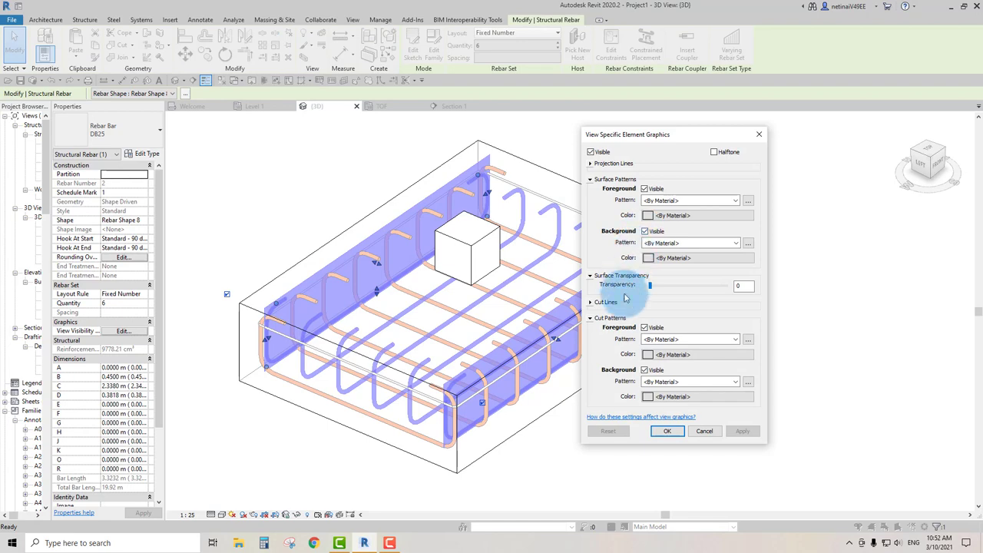
click(590, 164)
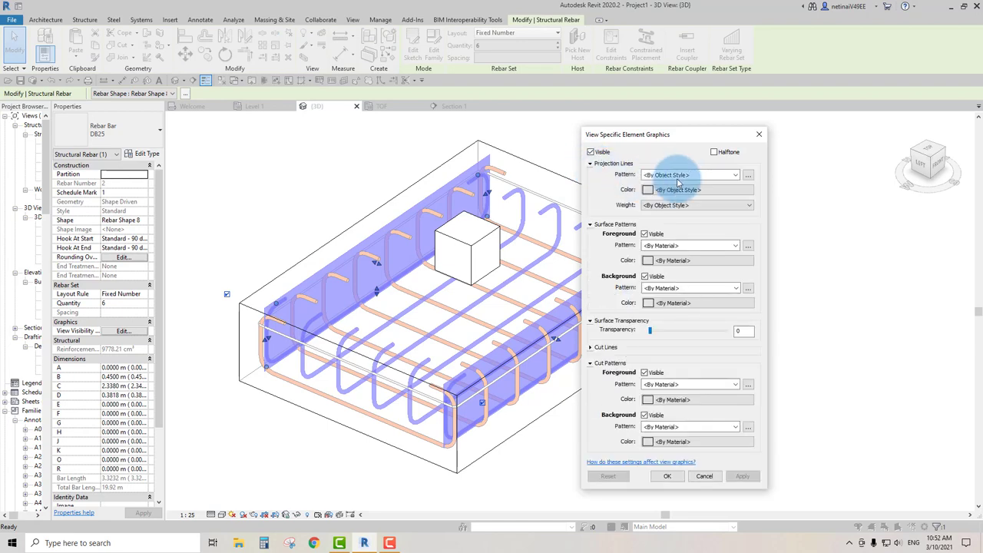
click(682, 191)
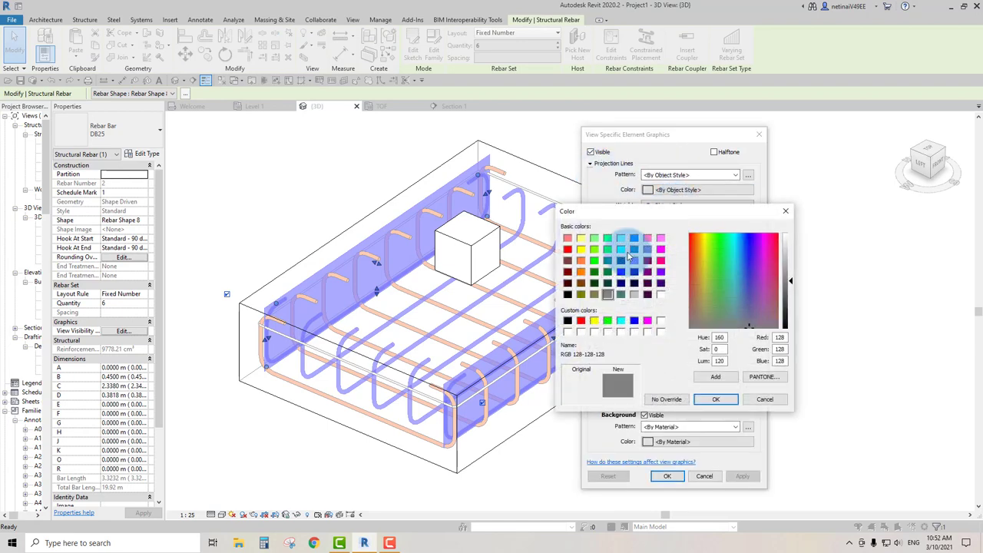
click(595, 273)
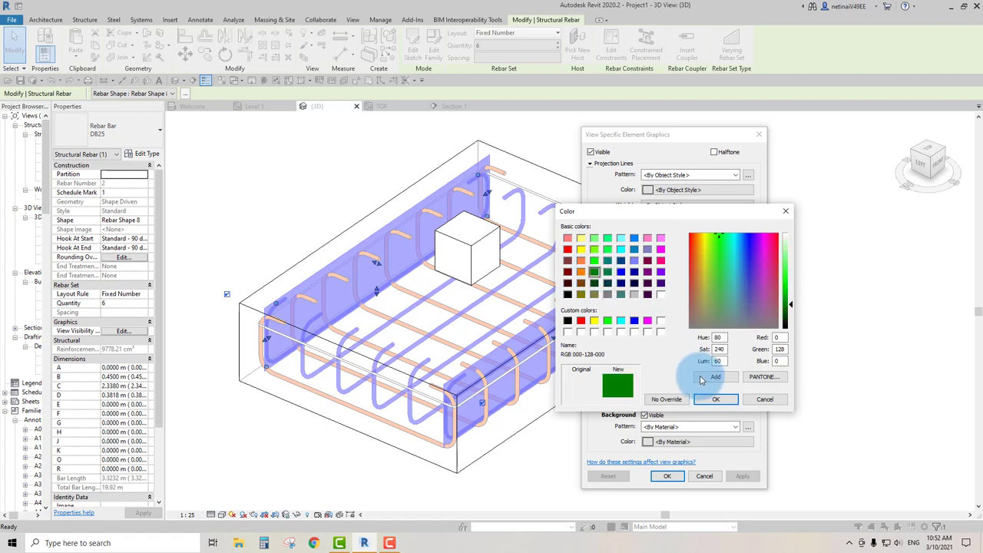
click(714, 400)
click(675, 478)
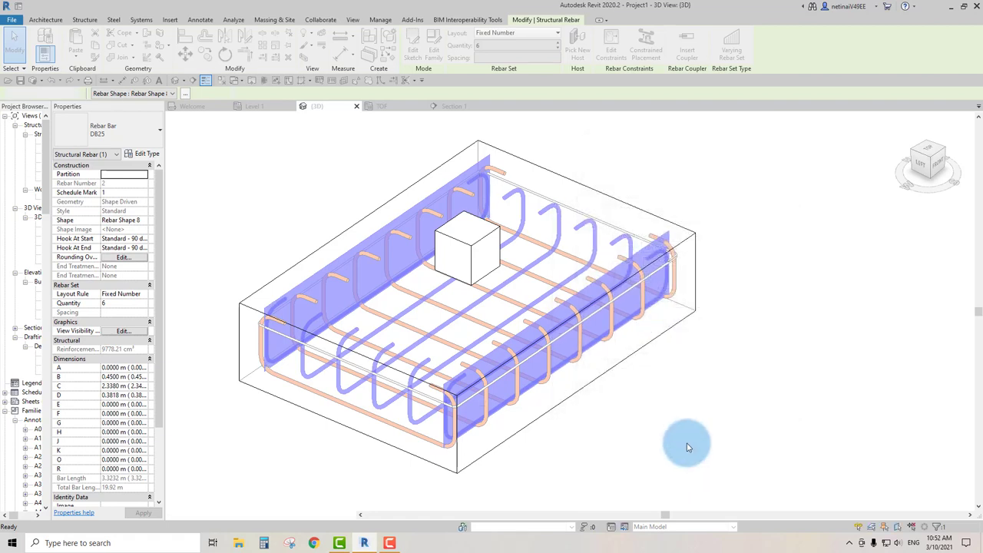
click(690, 443)
scroll(386, 422, up, 5)
scroll(308, 467, up, 2)
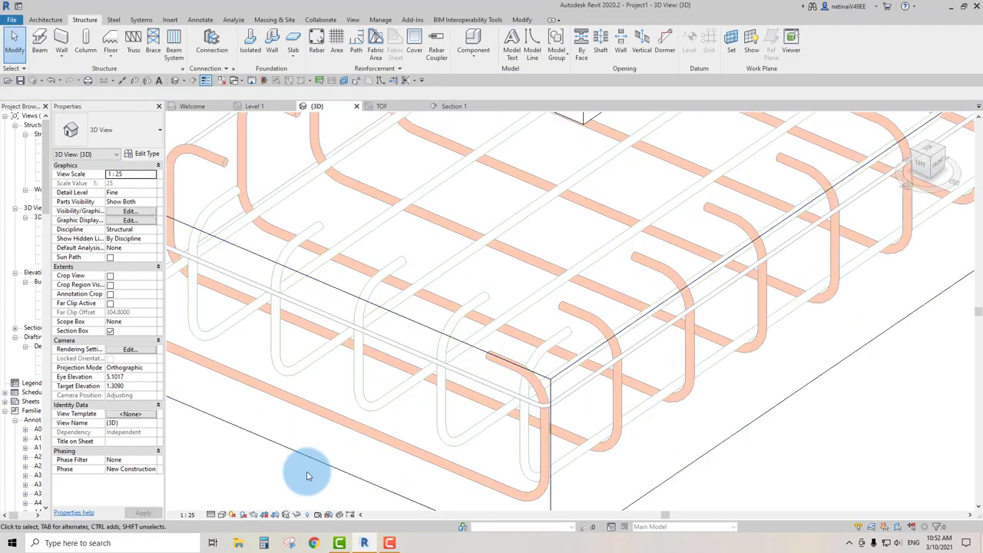
- Override the DB12 perimeter tie with a magenta solid fill in this 3D view
click(396, 405)
scroll(396, 405, down, 3)
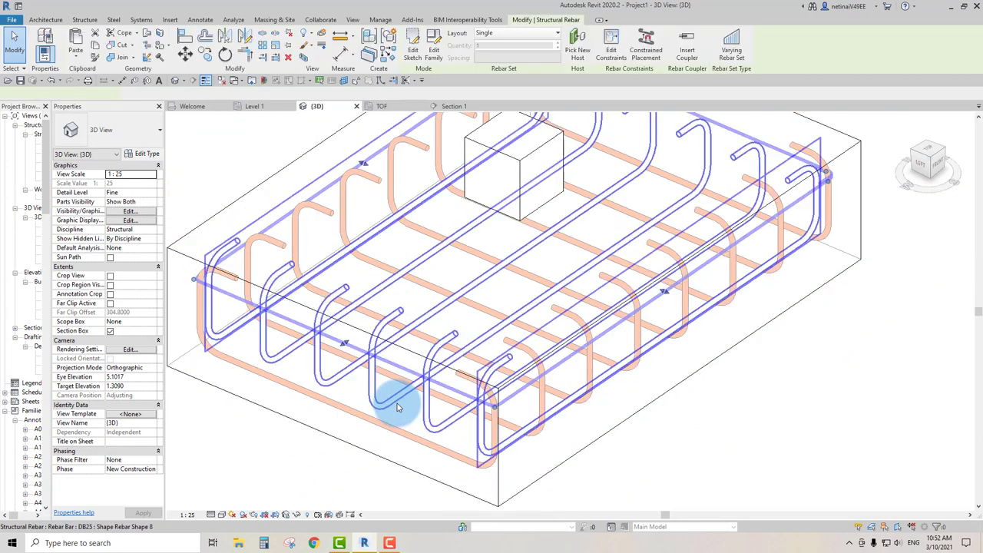
scroll(396, 405, down, 3)
right_click(335, 160)
mouse_move(386, 244)
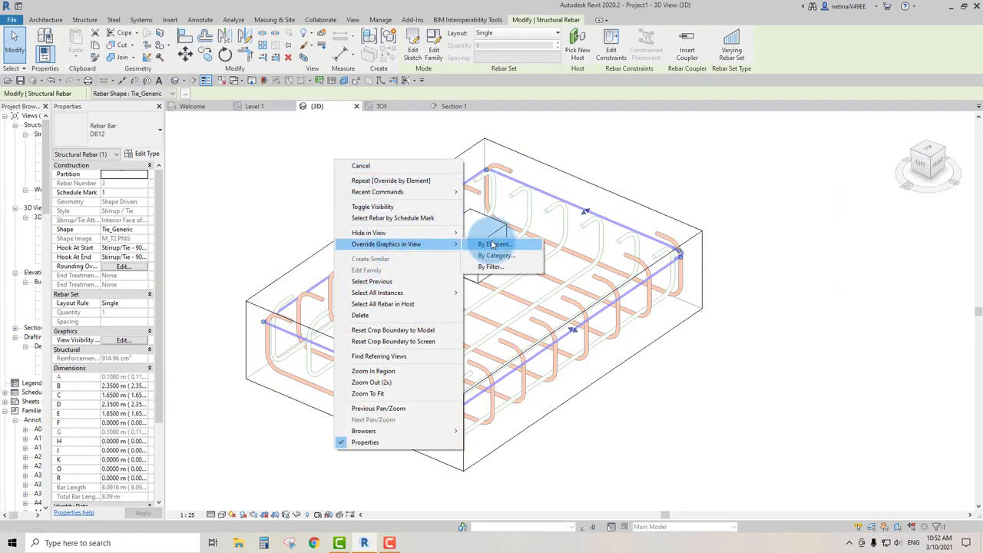
click(507, 246)
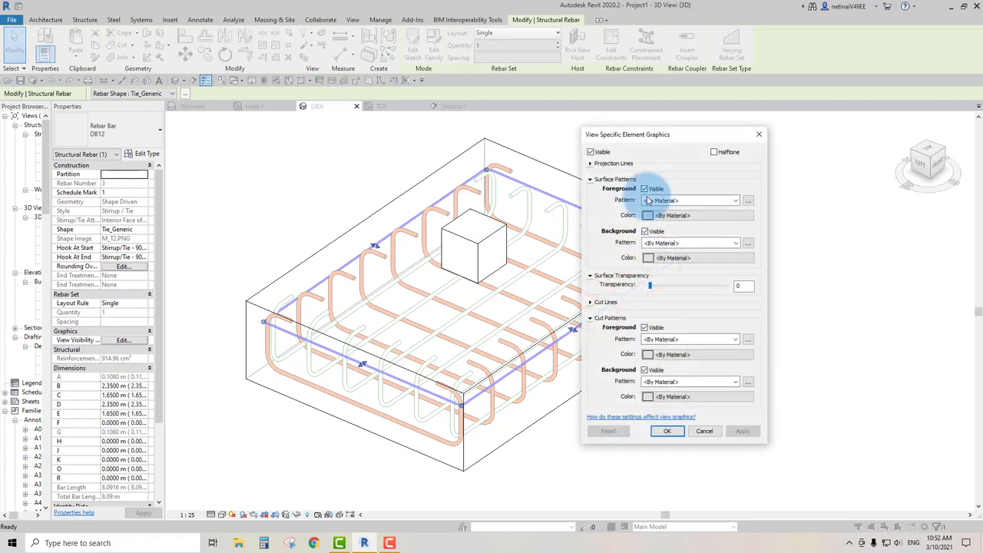
click(691, 199)
click(676, 210)
click(683, 216)
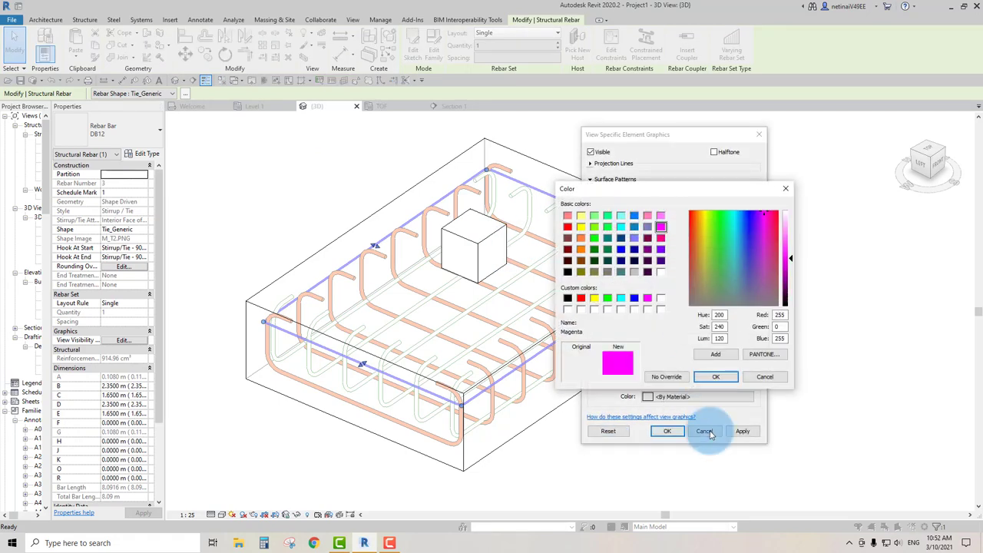
click(715, 377)
click(668, 431)
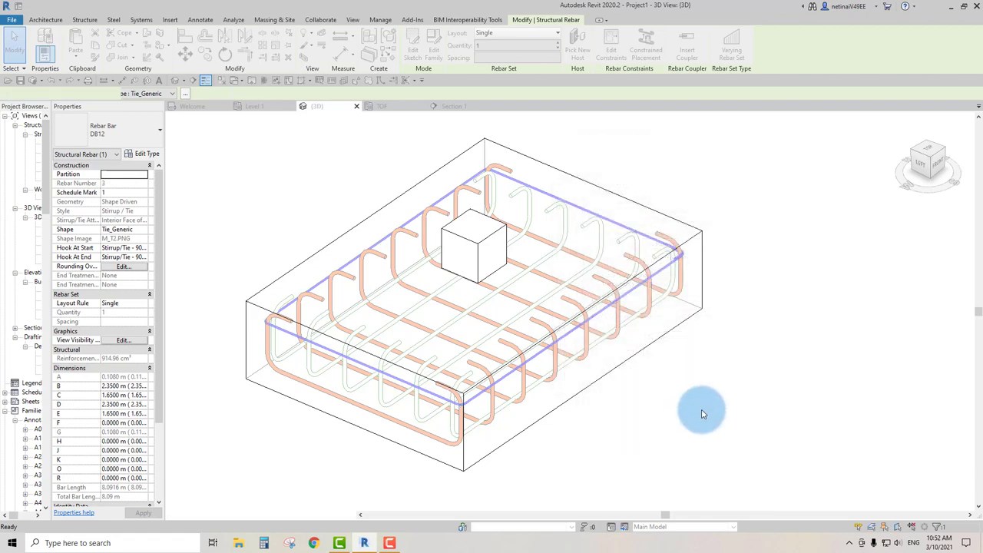
click(669, 386)
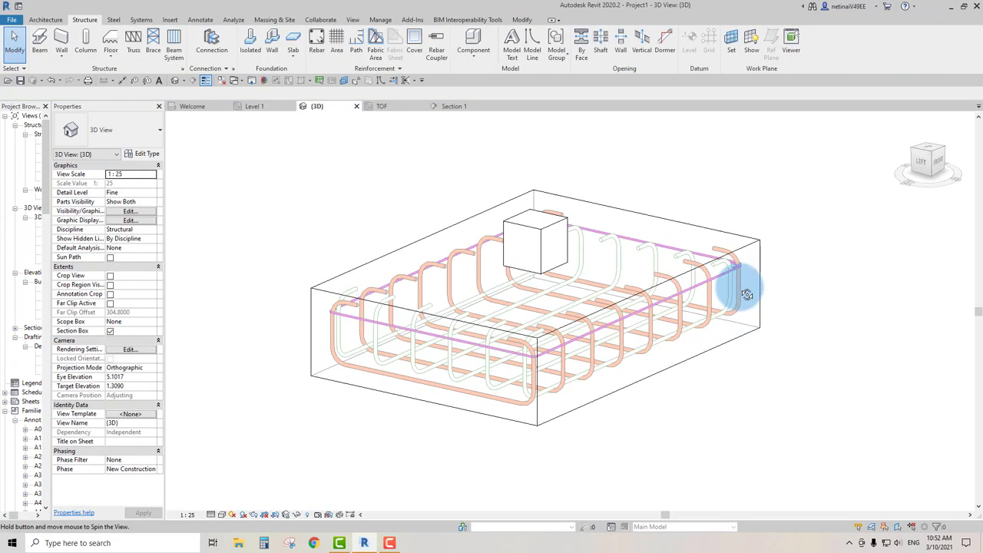